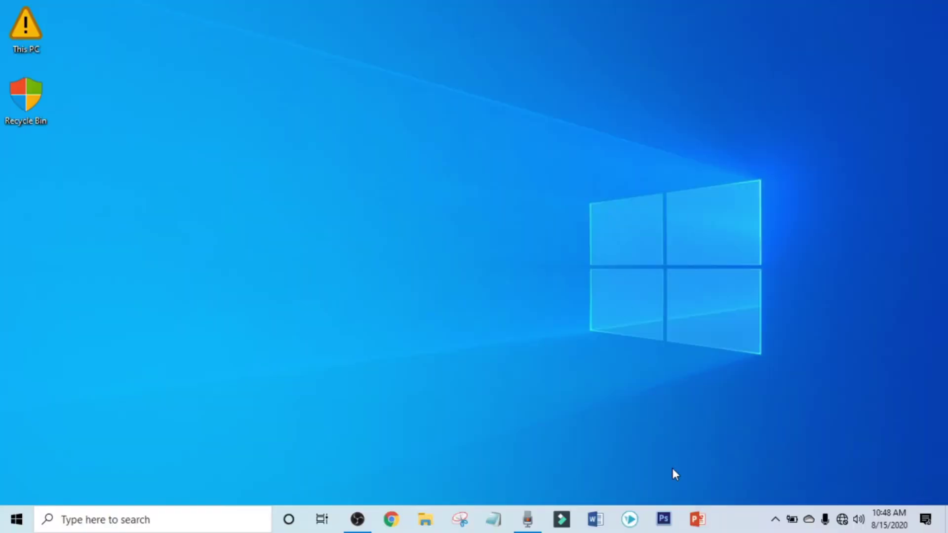
- Launch PowerPoint from the taskbar to reach its start screen
click(697, 519)
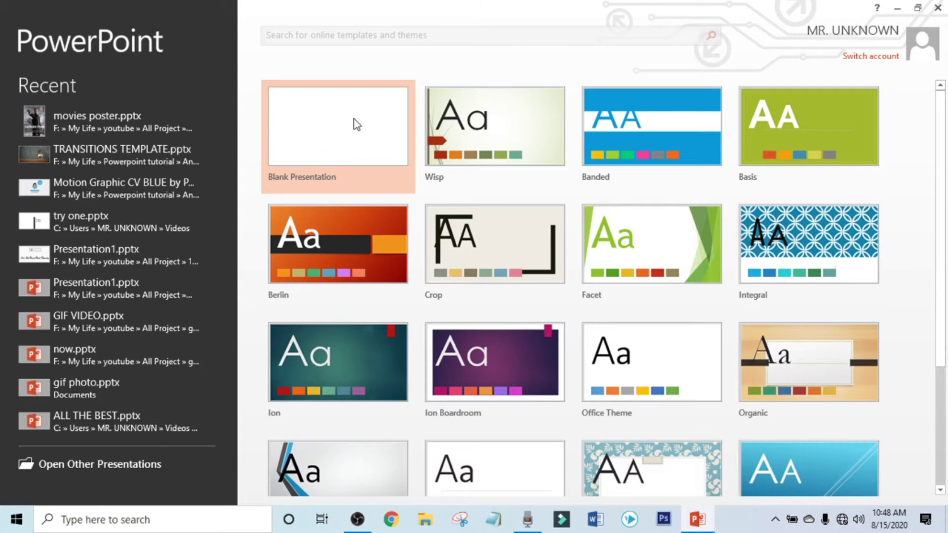
- Start a new blank presentation and switch its slide to the Blank layout
click(356, 124)
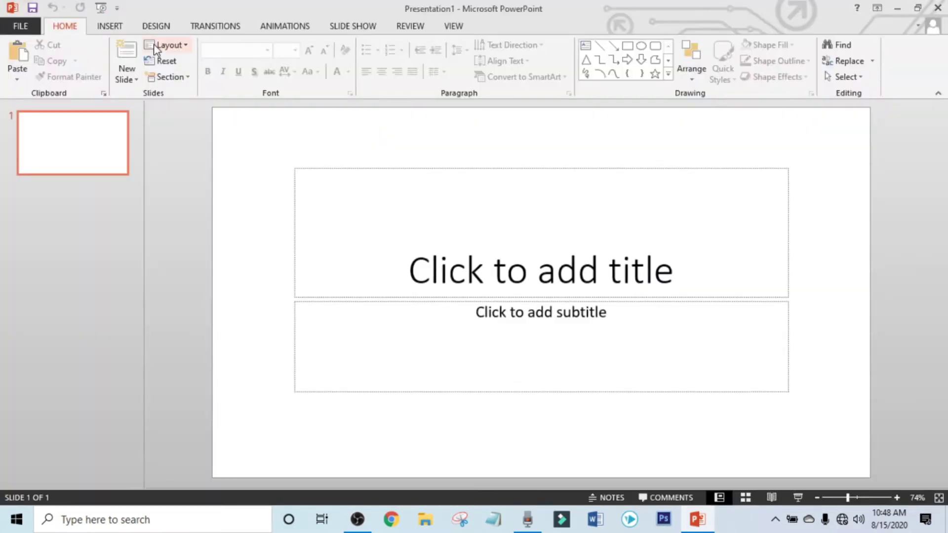
click(165, 45)
click(199, 213)
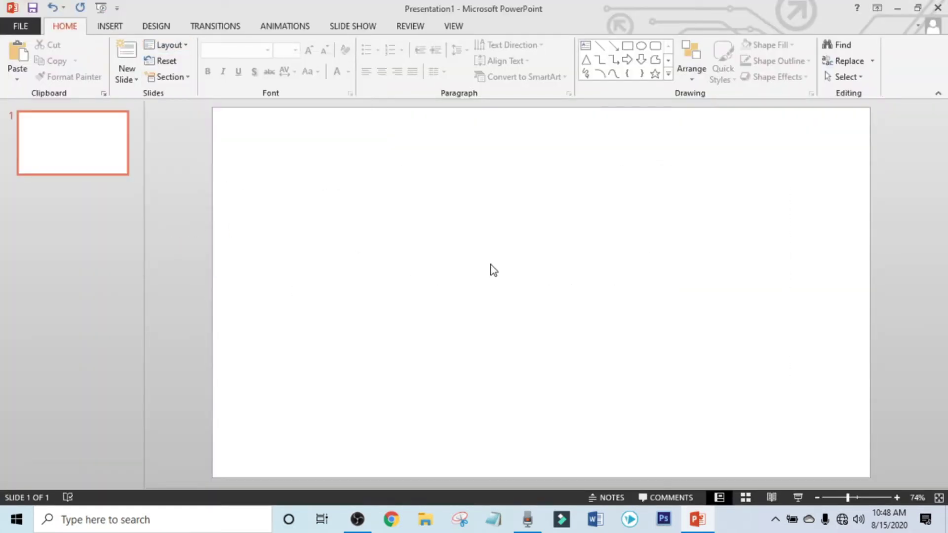
- Set a custom slide size of A4 Paper in portrait orientation, choosing Maximize scaling
click(156, 26)
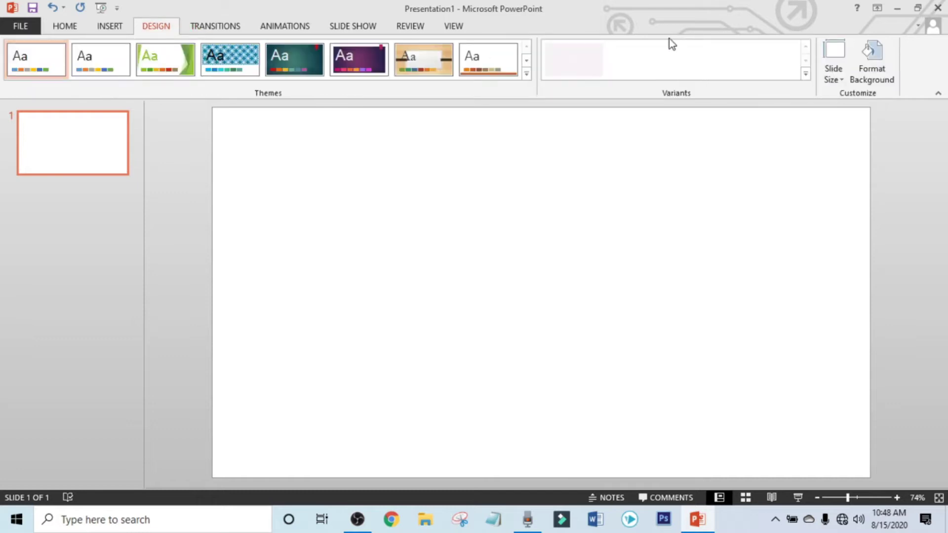
click(833, 76)
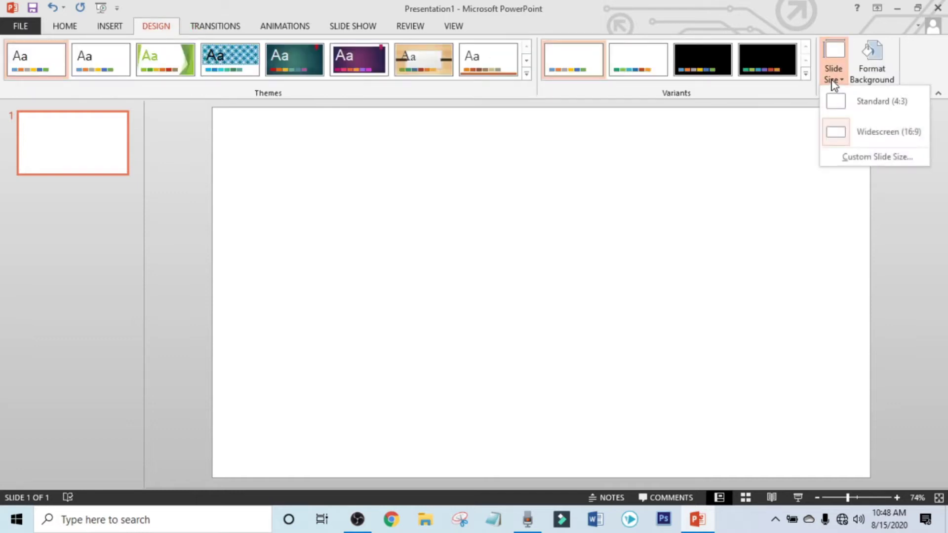
click(876, 158)
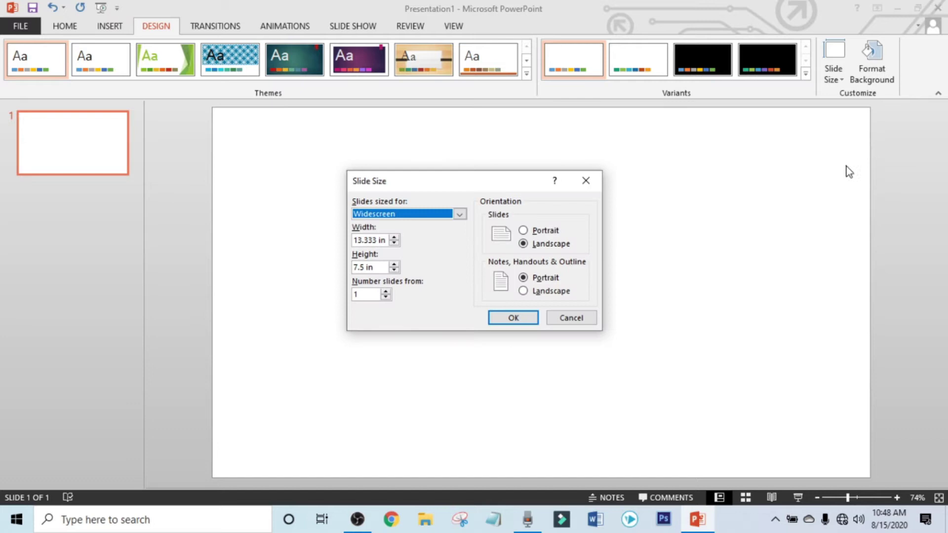
click(459, 214)
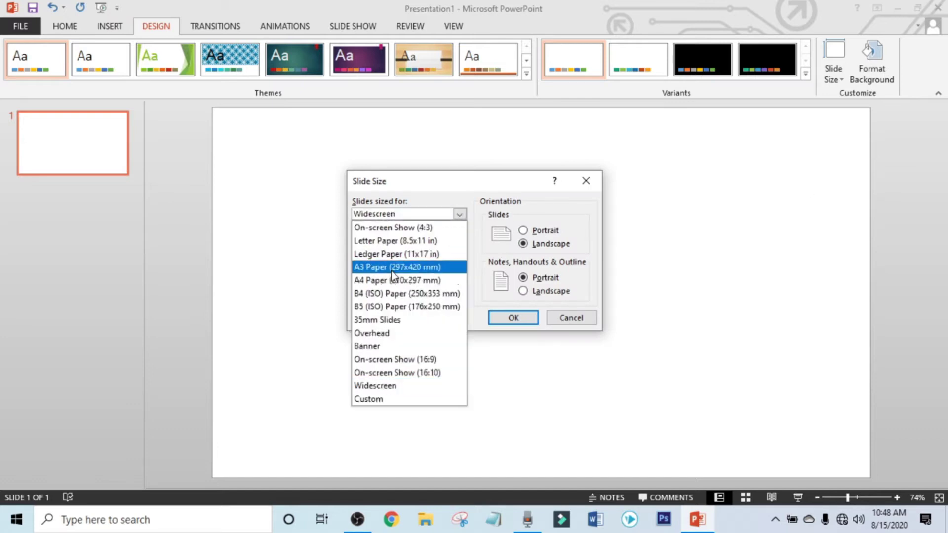
click(411, 280)
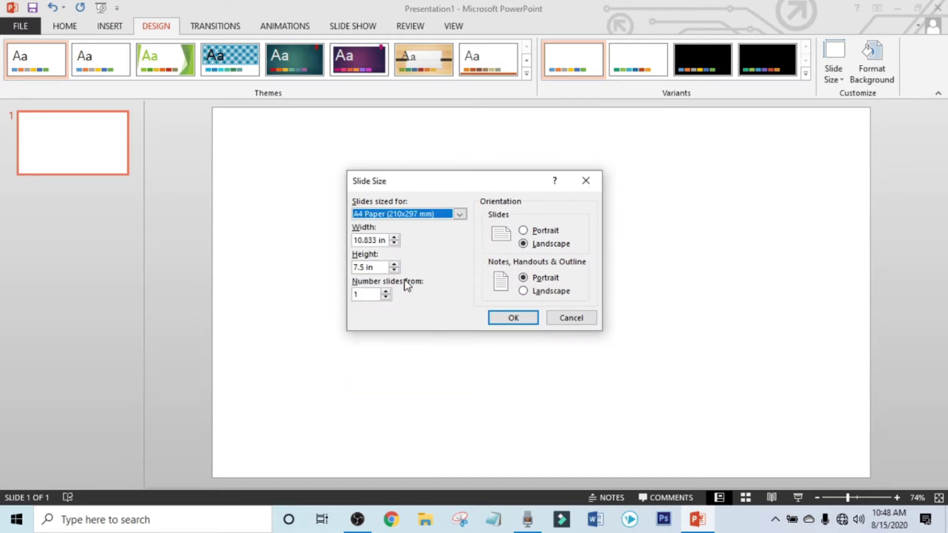
click(523, 231)
click(515, 314)
click(506, 350)
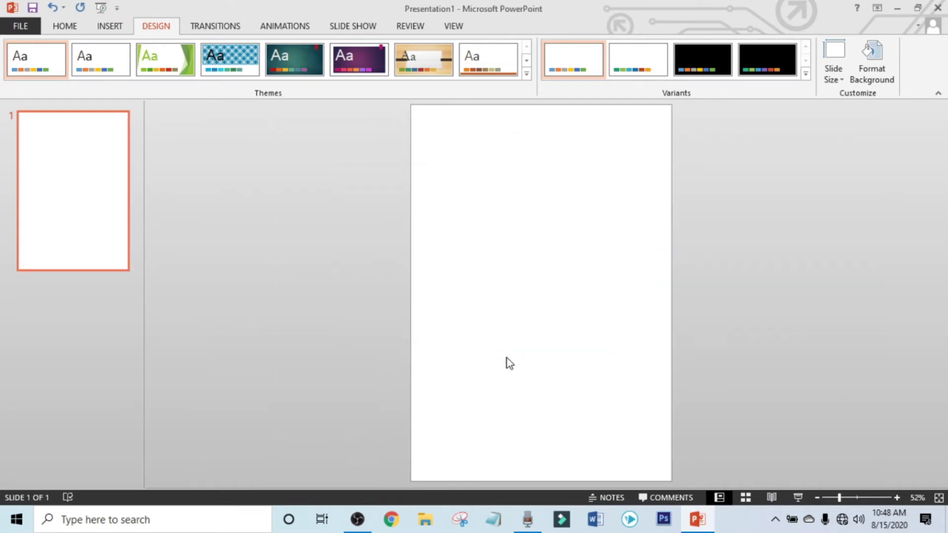
- Insert Movie poster tutorial.jpg and stretch it to cover the full 10.83 × 7.5 in slide
click(110, 27)
click(90, 59)
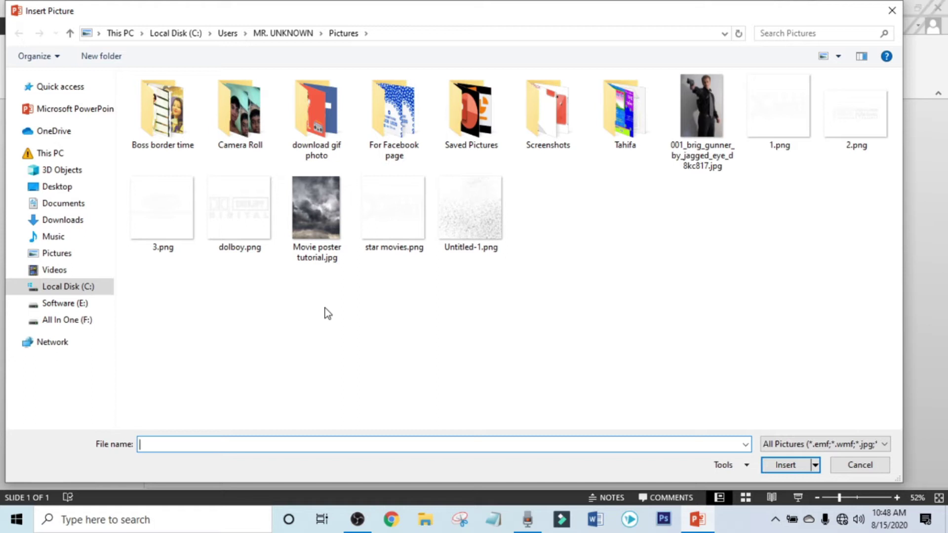
click(316, 257)
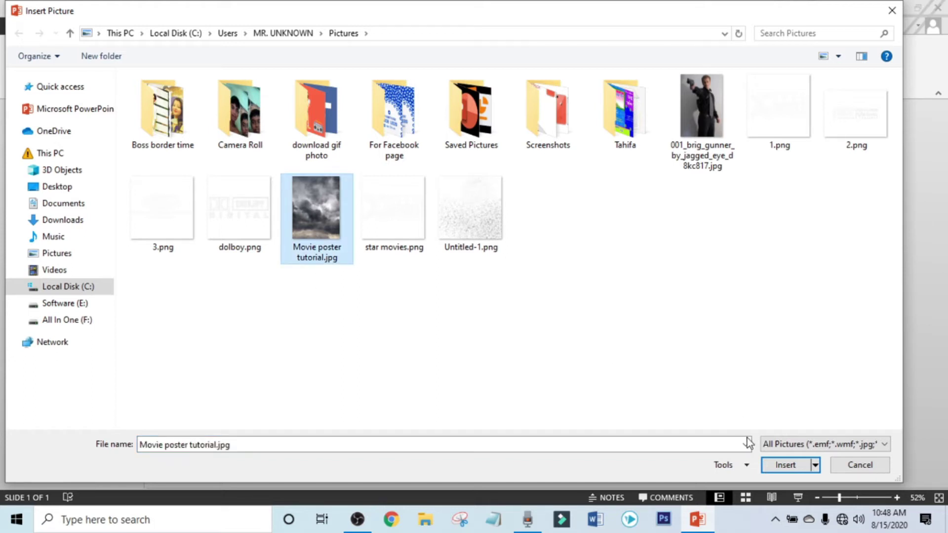
click(784, 466)
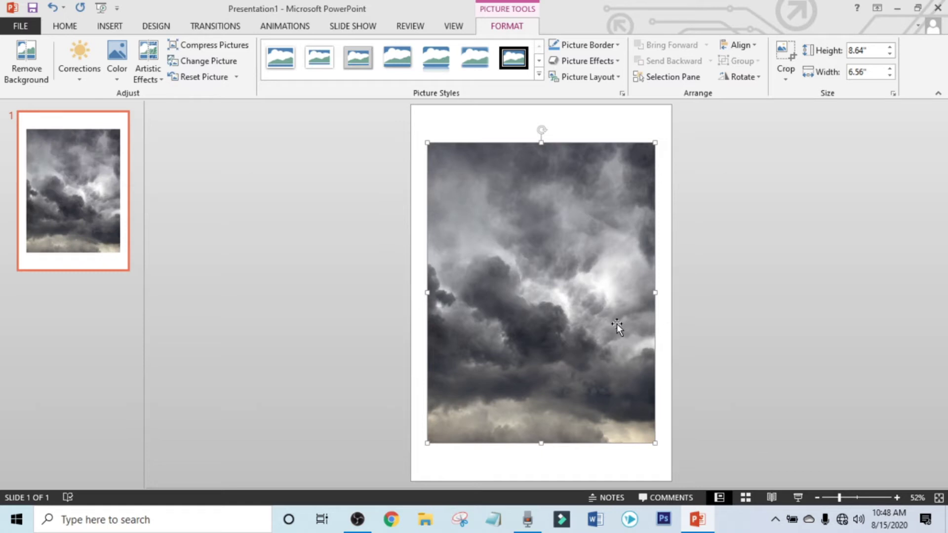
drag(655, 143, 670, 121)
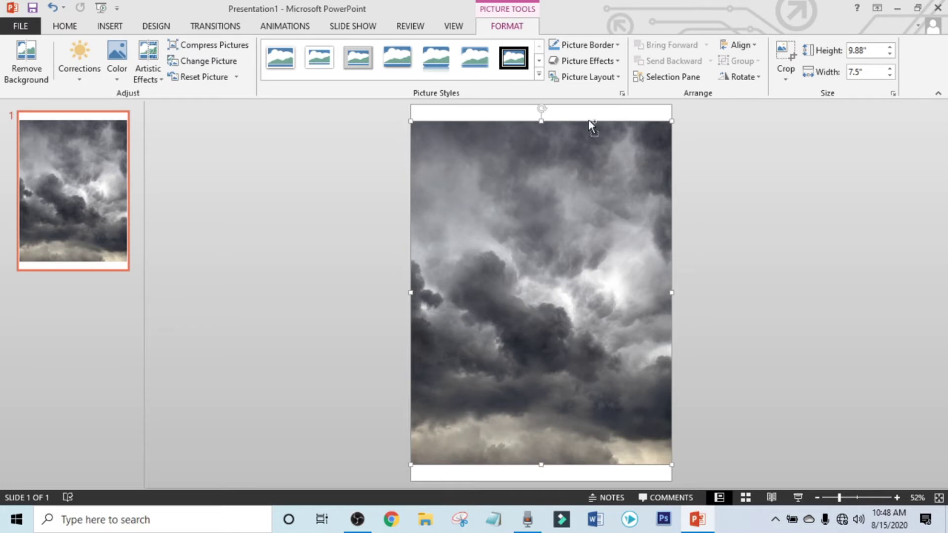
drag(541, 121, 541, 108)
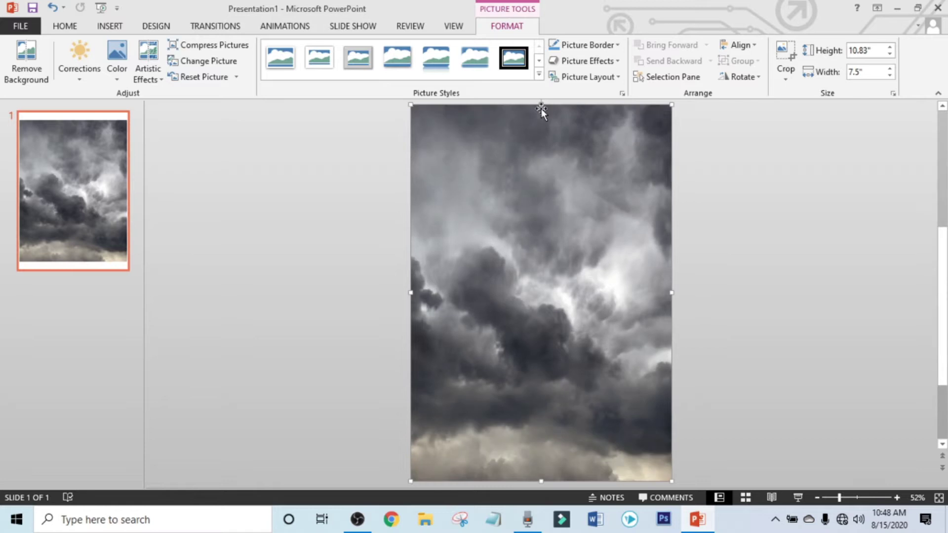
click(342, 194)
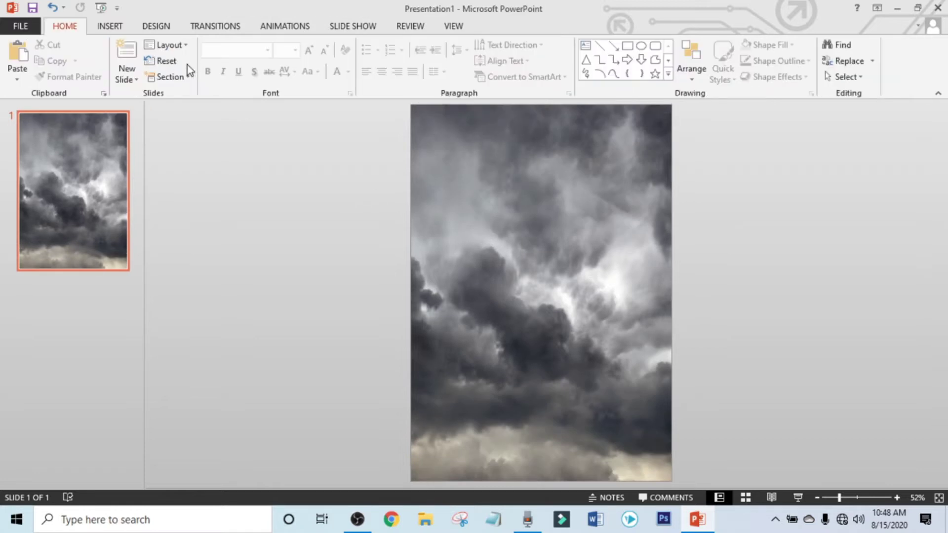
- Insert Untitled-1.png and enlarge it to 7.29 in square over the lower clouds
click(106, 26)
click(90, 67)
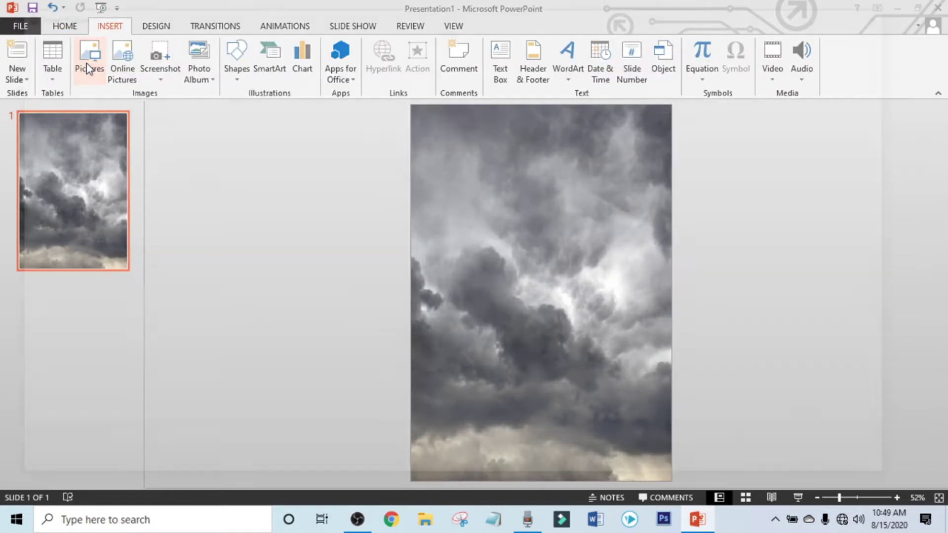
click(469, 232)
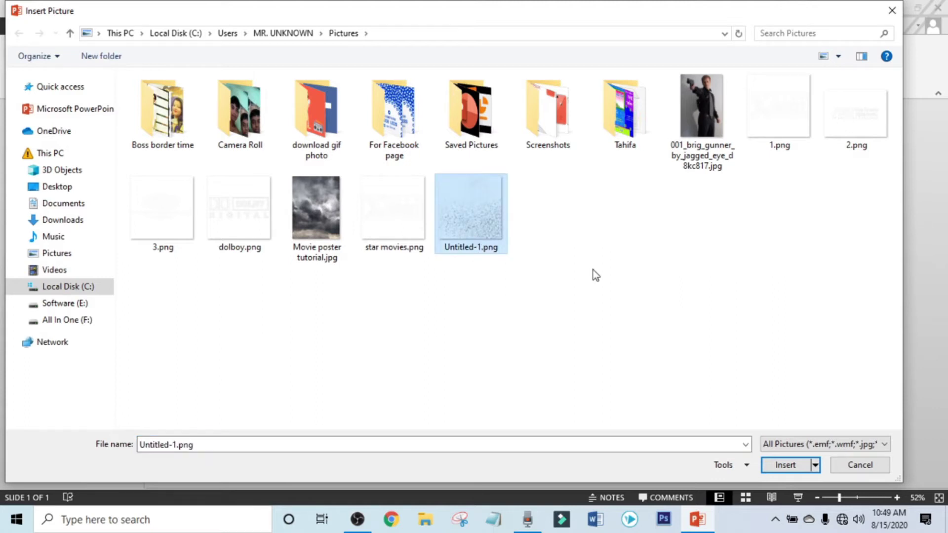
click(786, 466)
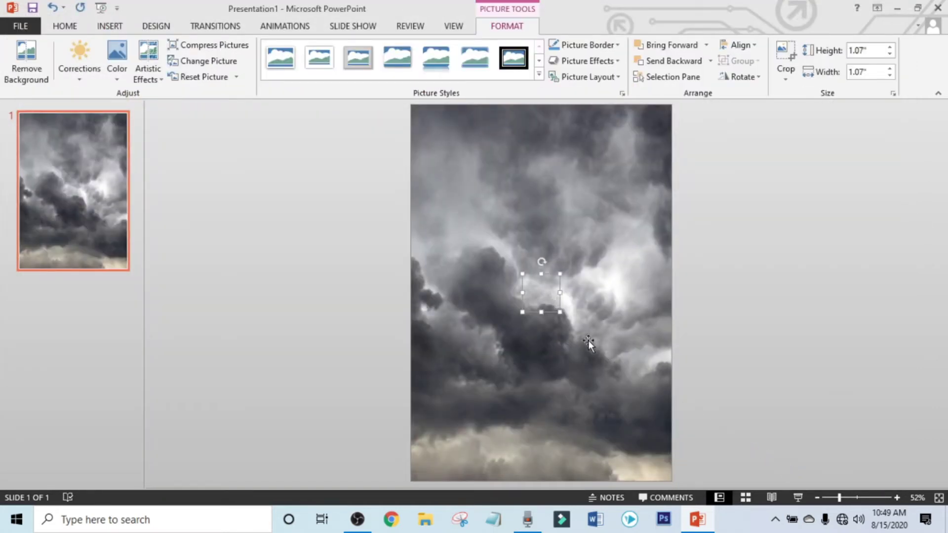
drag(558, 309, 612, 403)
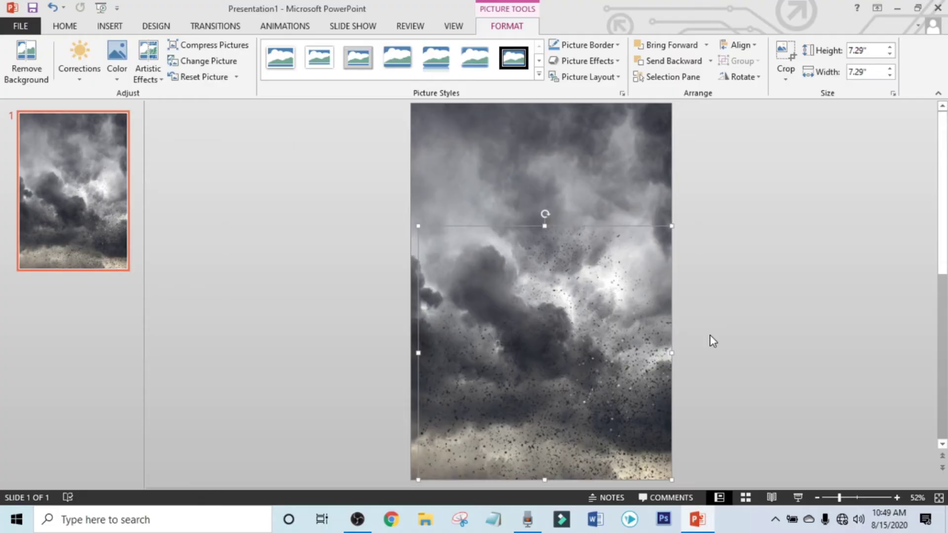
click(712, 341)
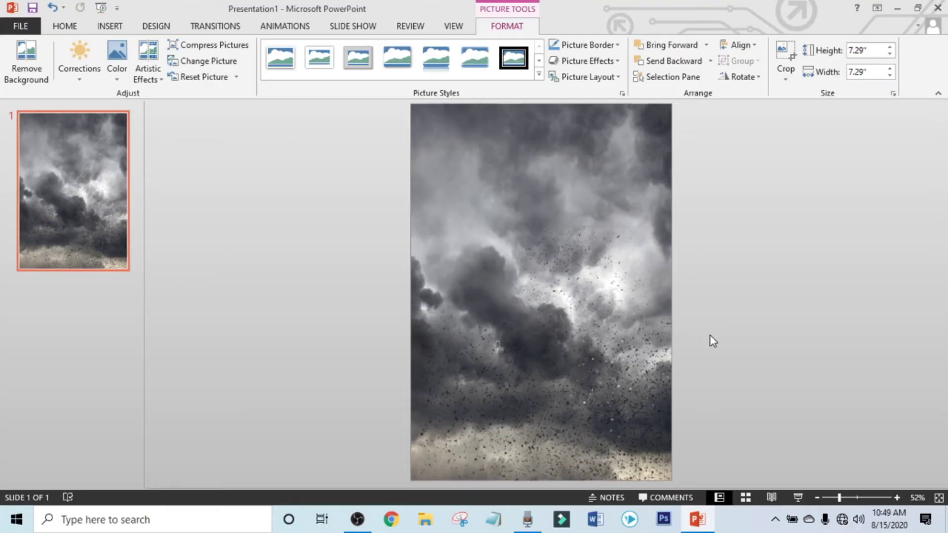
- Insert the gunman photo, shrink it slightly and nudge it down and right
click(115, 28)
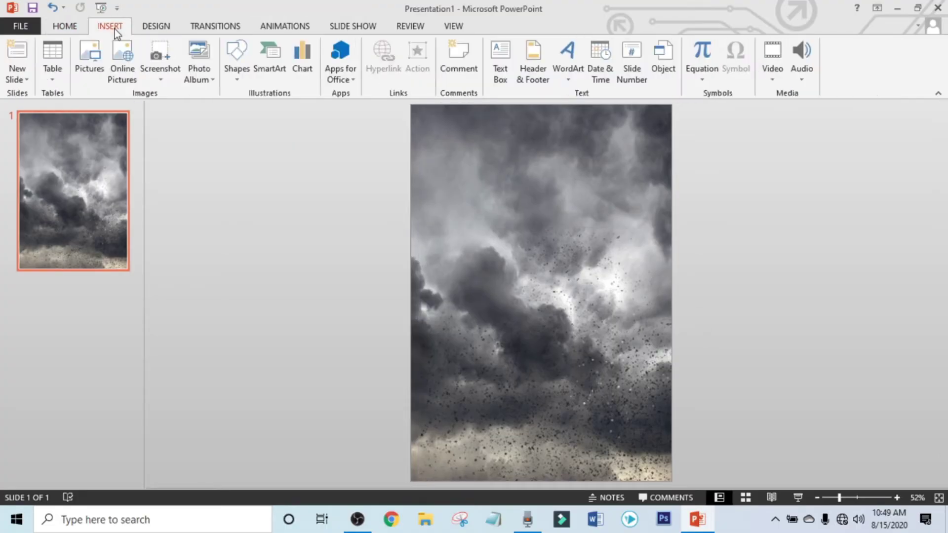
click(91, 58)
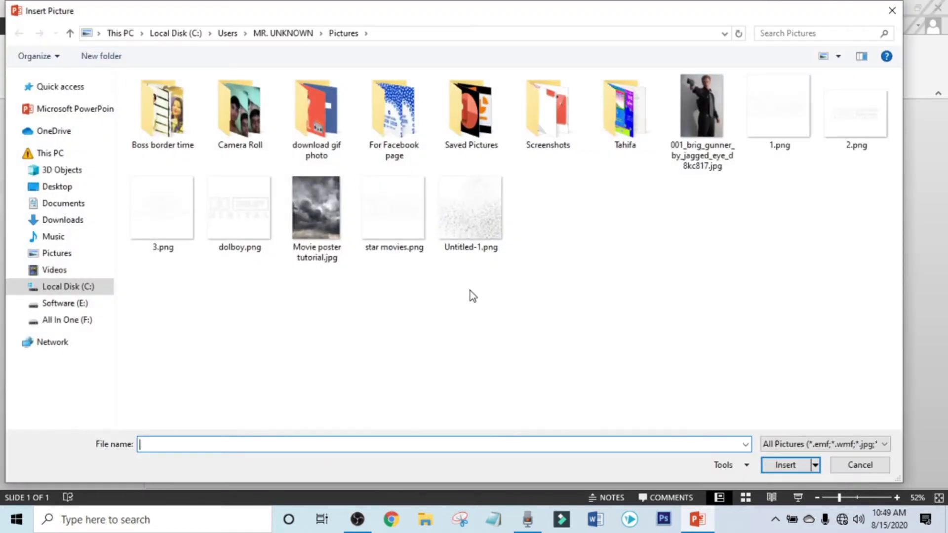
click(690, 132)
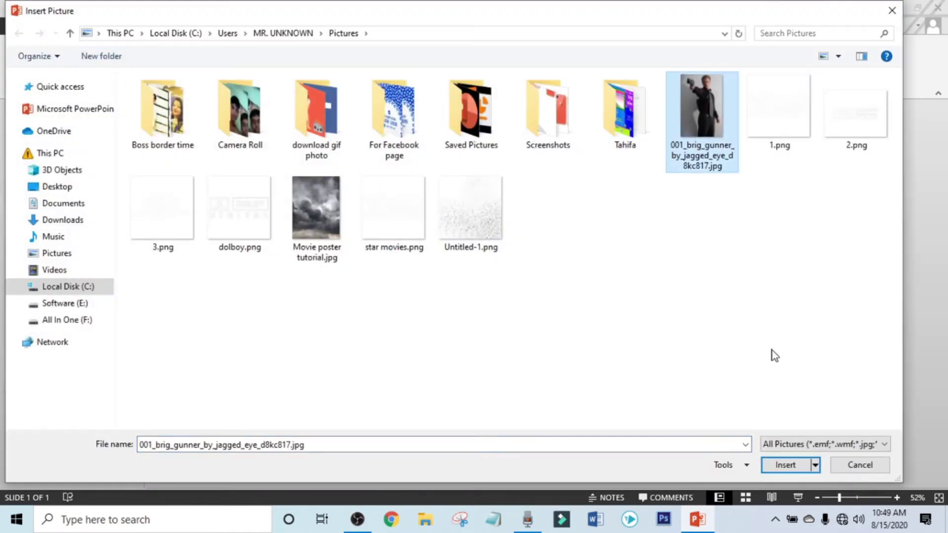
click(785, 466)
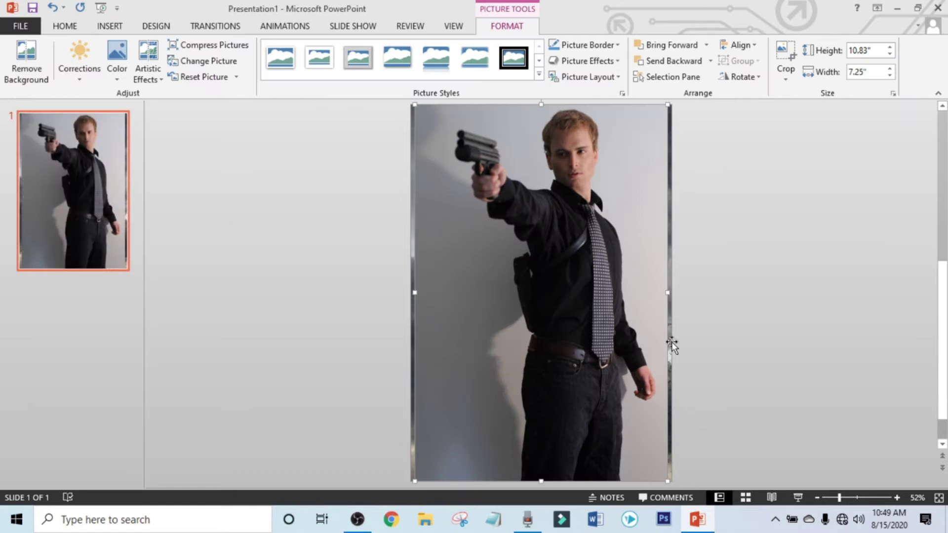
mouse_move(667, 105)
mouse_down()
mouse_move(650, 127)
mouse_move(658, 118)
mouse_up()
drag(586, 277, 579, 283)
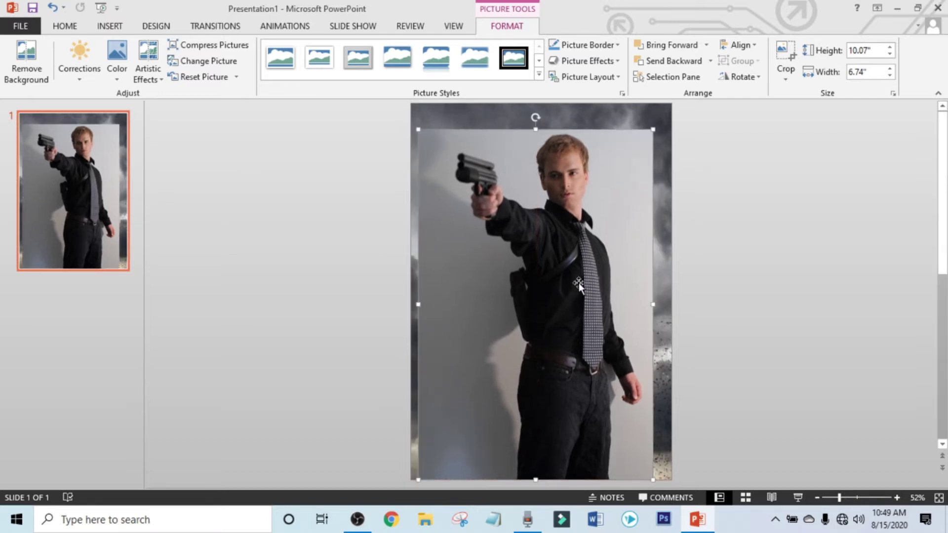
- Remove the gunman photo's grey backdrop, marking the gun as an area to keep
click(26, 60)
drag(535, 164, 536, 132)
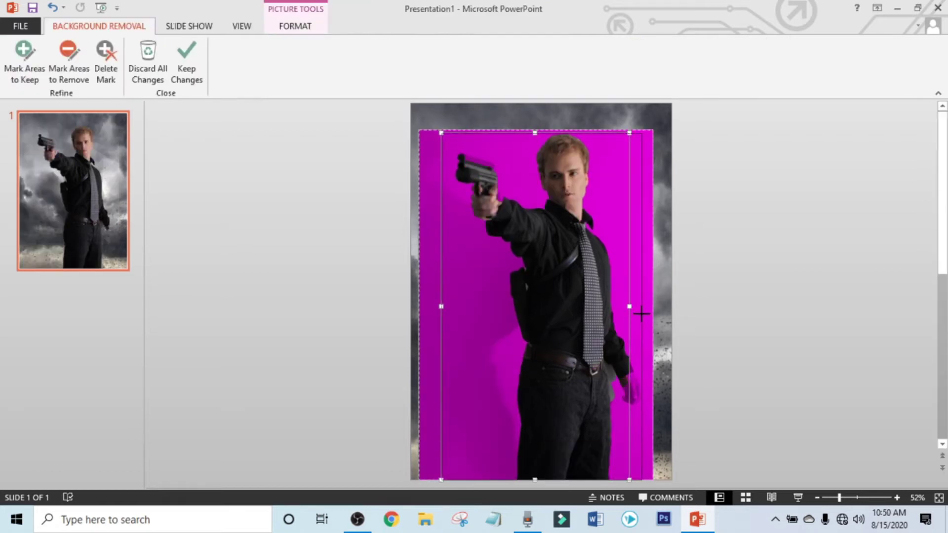
drag(640, 307, 644, 306)
drag(513, 446, 513, 479)
drag(613, 404, 608, 368)
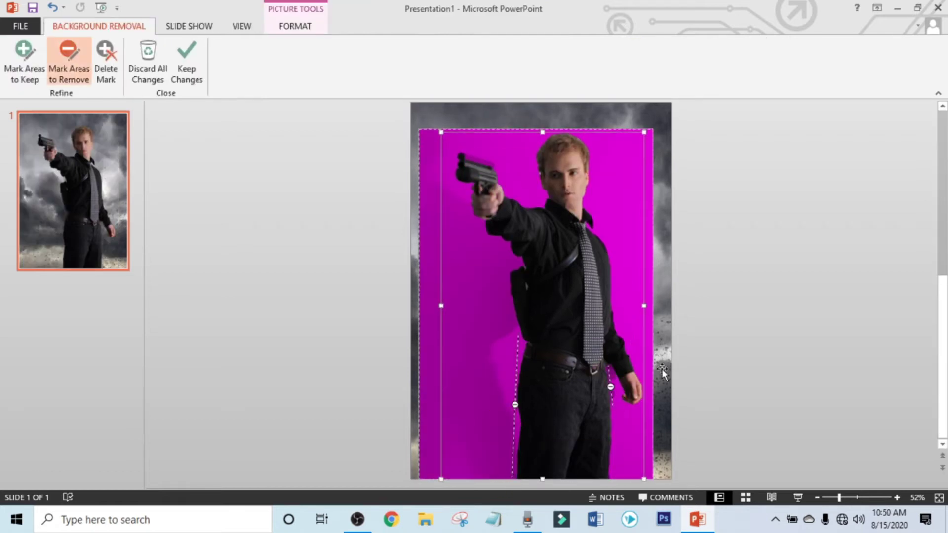
click(25, 61)
drag(460, 156, 494, 165)
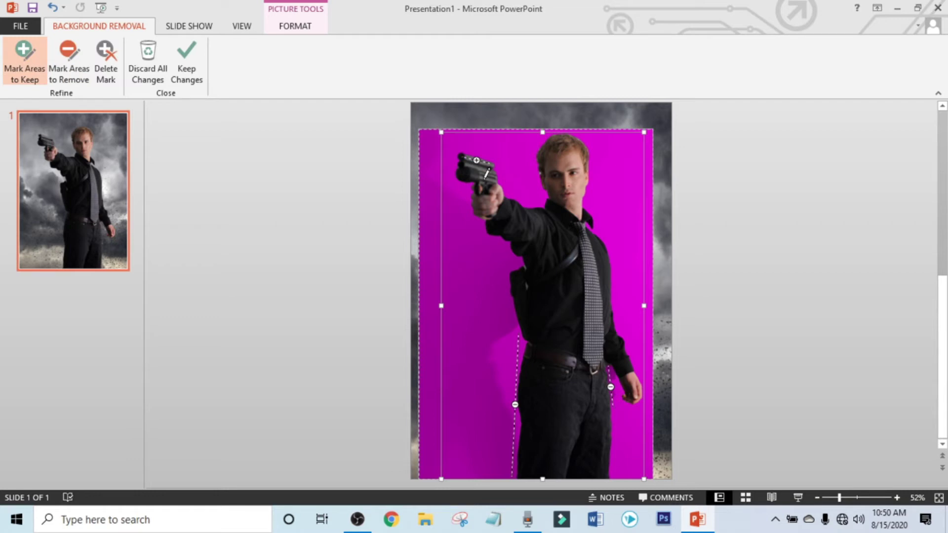
click(187, 62)
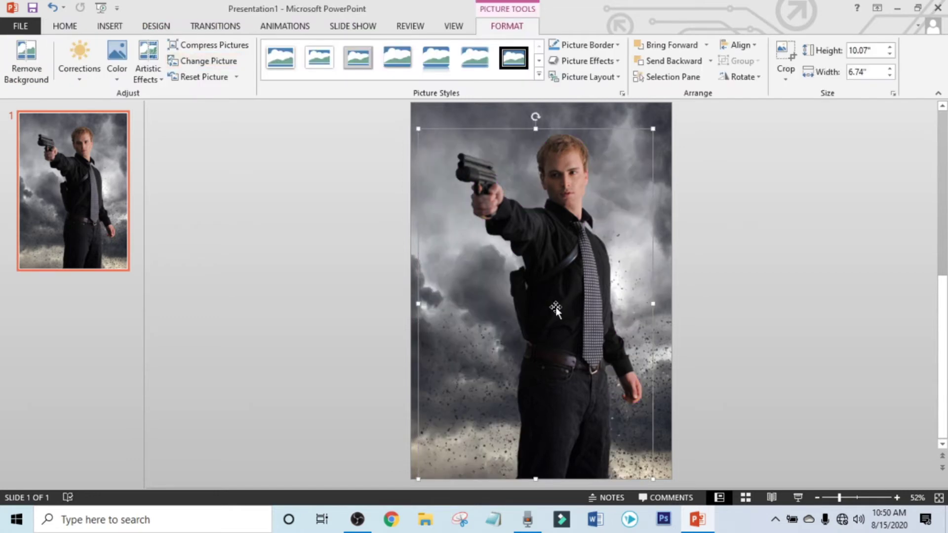
- Insert a plain WordArt box over the gunman's waist and make its text white
click(793, 270)
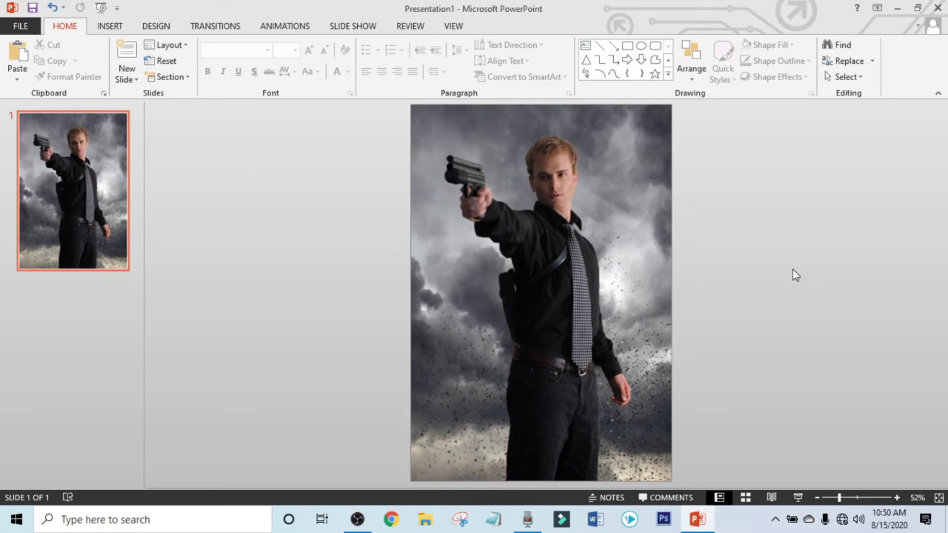
click(108, 27)
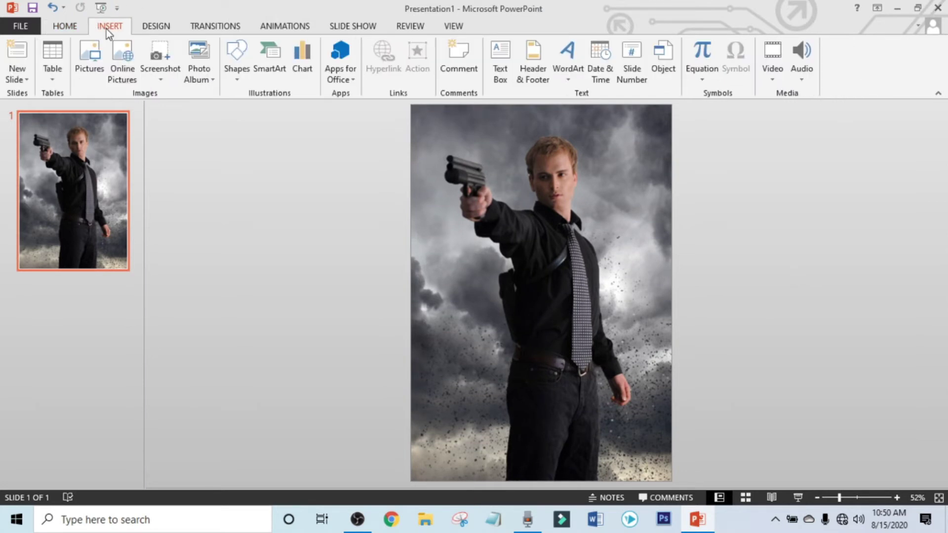
click(576, 68)
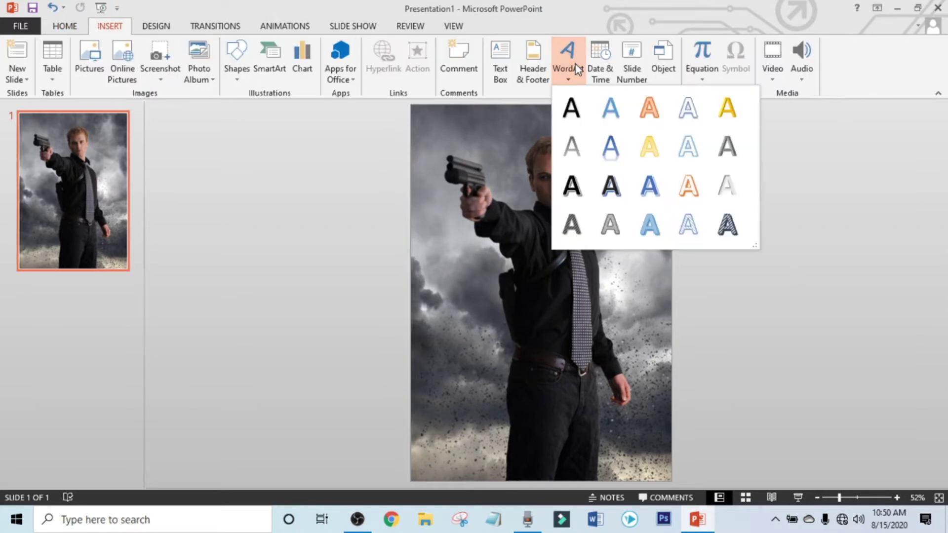
click(571, 110)
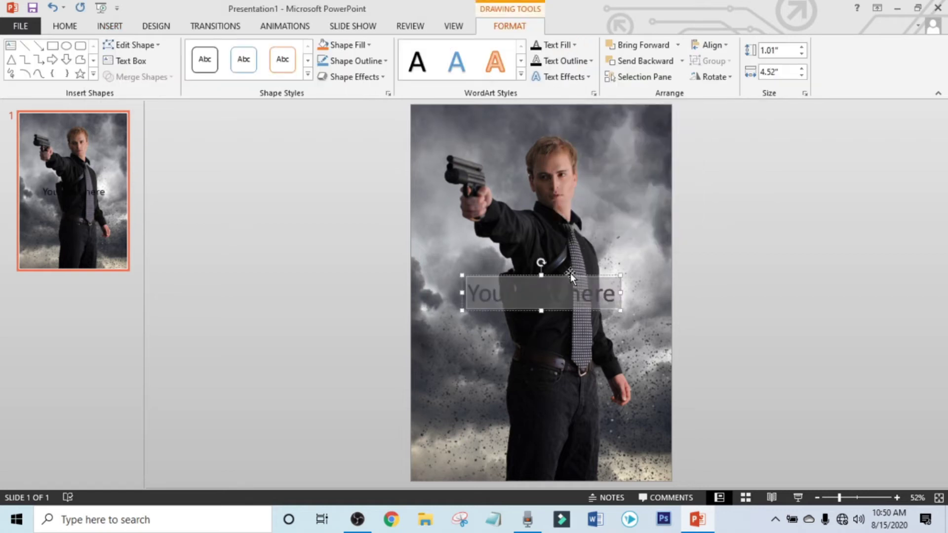
drag(570, 274, 582, 345)
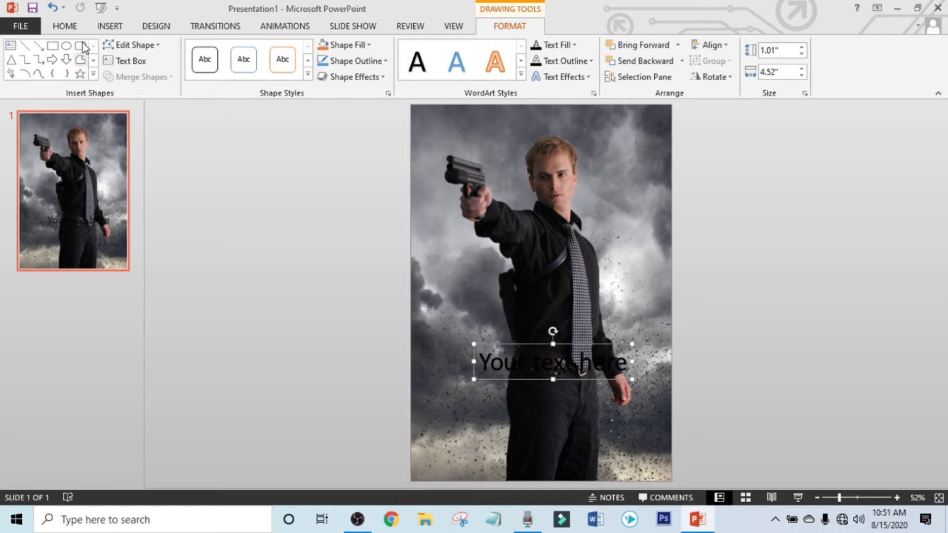
click(69, 25)
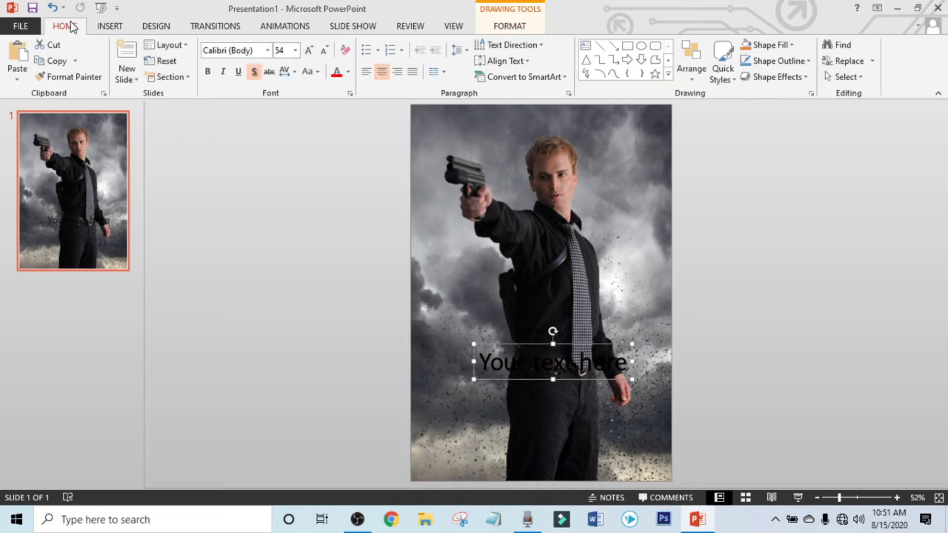
click(348, 72)
click(336, 103)
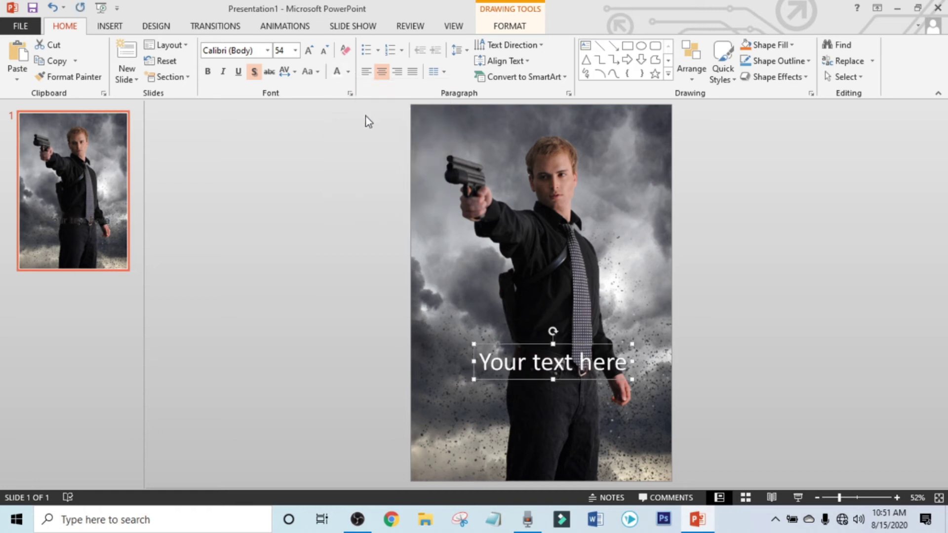
- Replace the text with DANGER ZONE in 28 Days Later font at size 88
key(Delete)
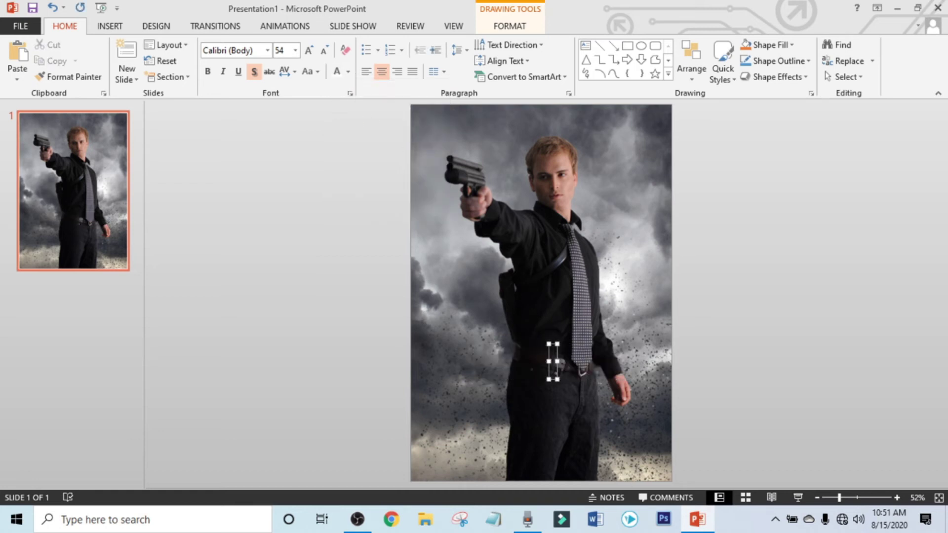
text(DANGER ZONE)
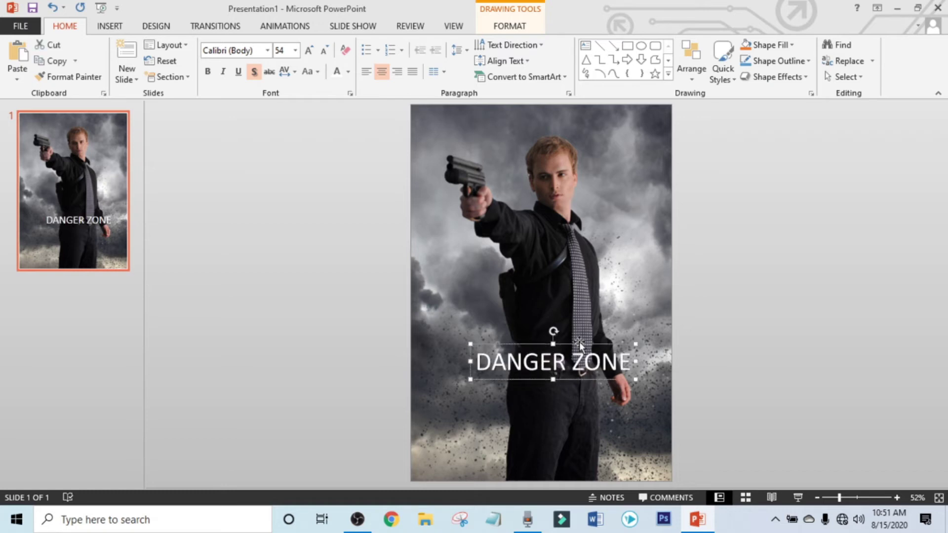
click(232, 50)
text(28 Days Later)
key(Return)
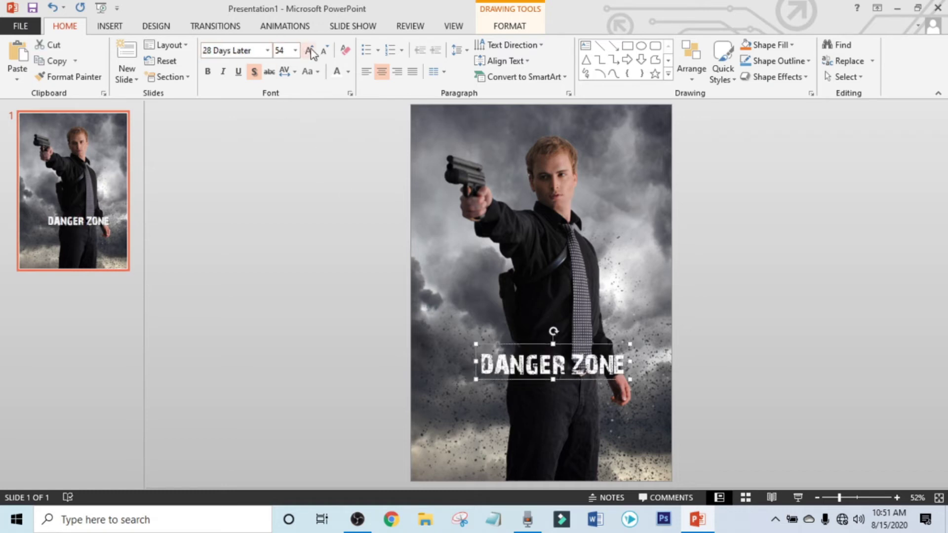
click(310, 50)
click(310, 50)
click(310, 50)
click(310, 50)
click(309, 50)
drag(598, 344, 589, 338)
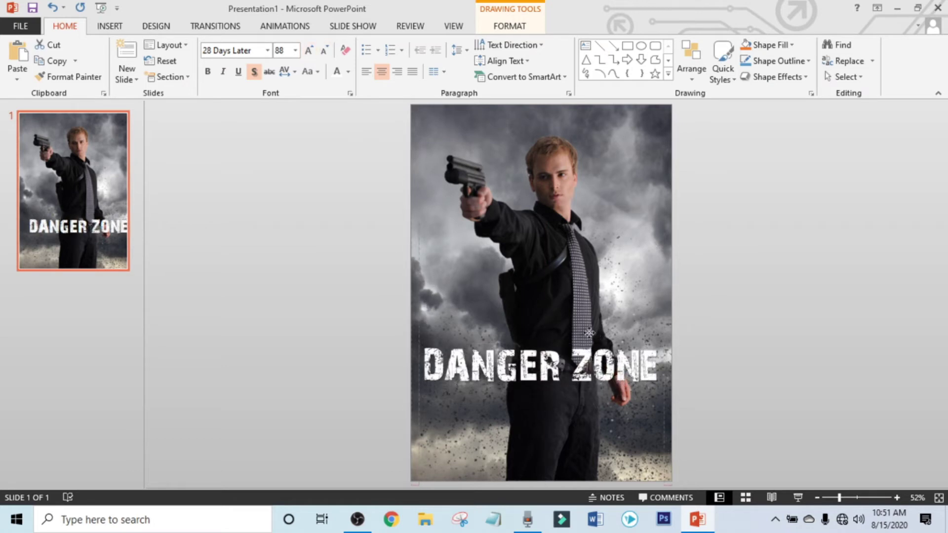
click(358, 292)
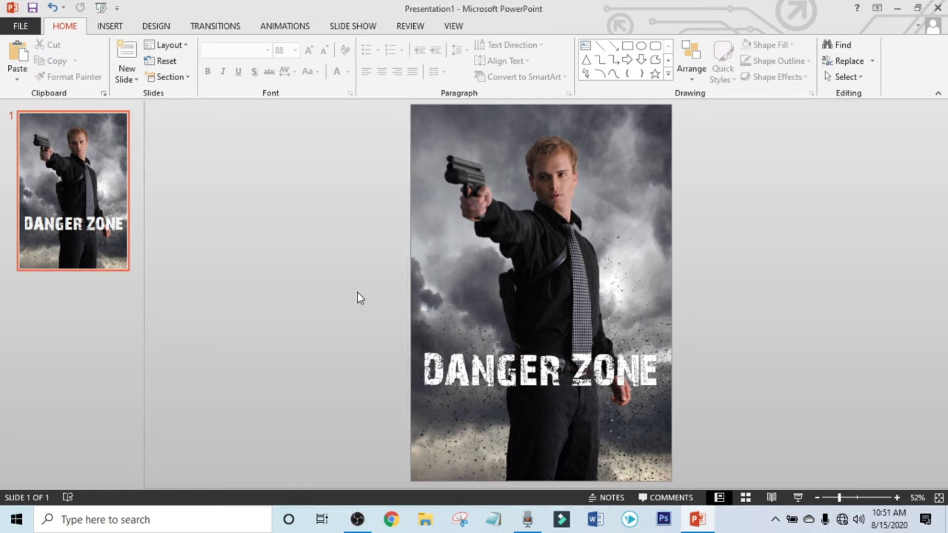
- Draw a thin vertical rectangle bar on the clouds left of the gunman
click(106, 25)
click(232, 69)
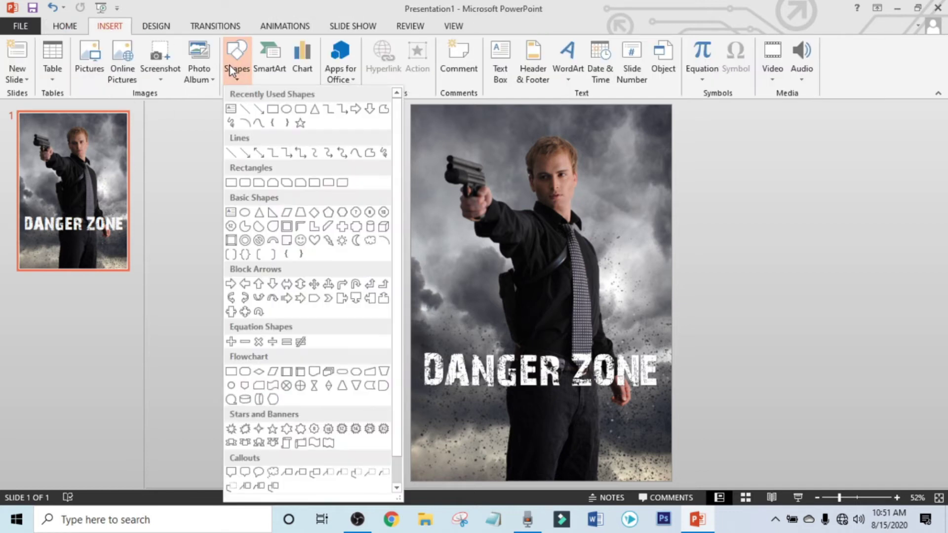
click(232, 183)
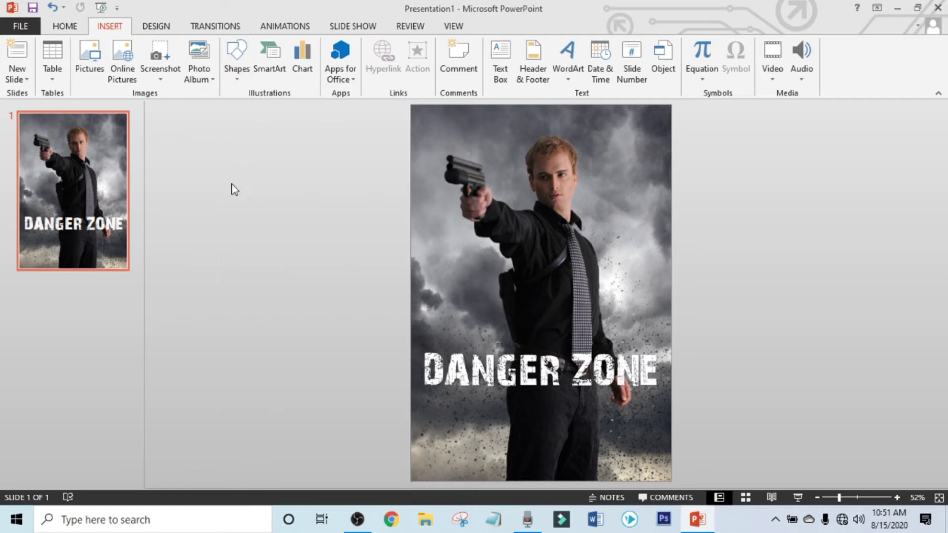
drag(431, 307, 434, 326)
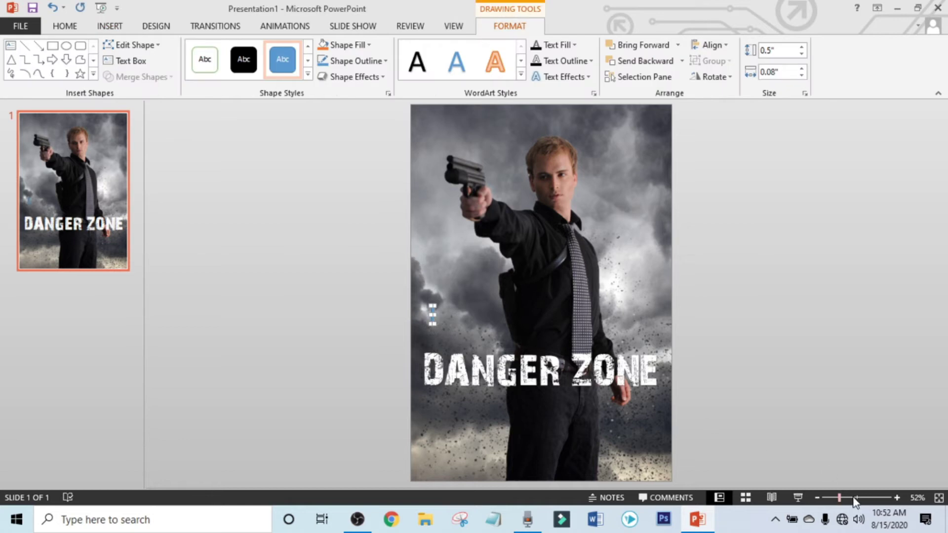
drag(841, 500, 885, 500)
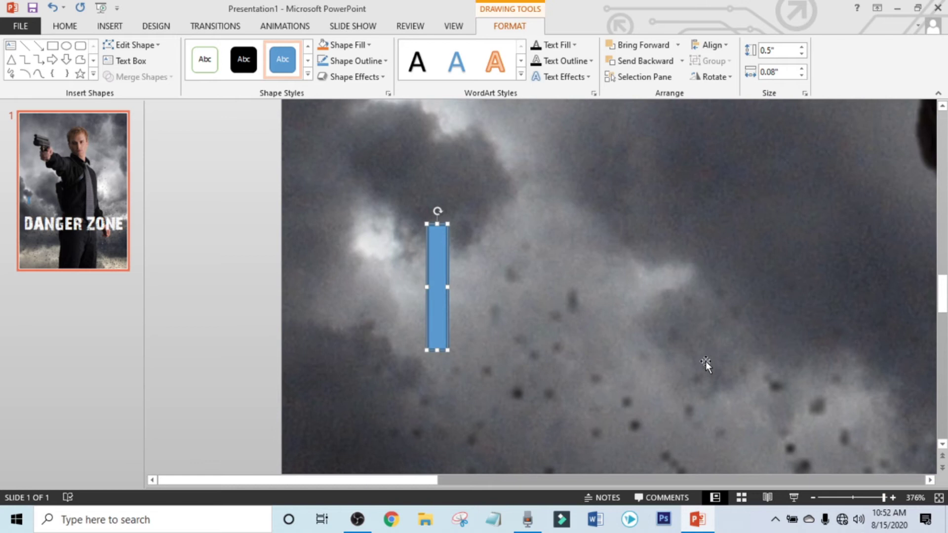
- Give the bar white fill and no outline, trim it to 0.48 in, and duplicate it
click(350, 43)
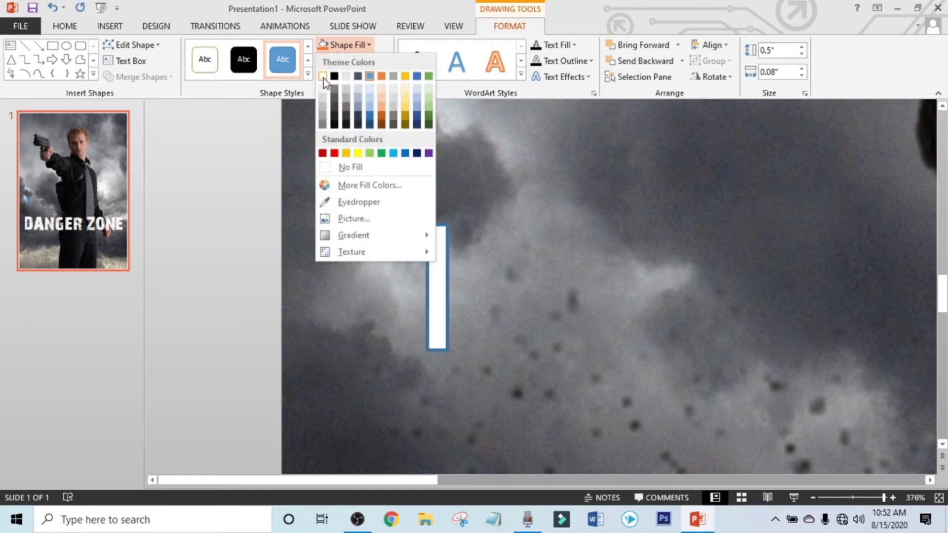
click(324, 77)
click(360, 63)
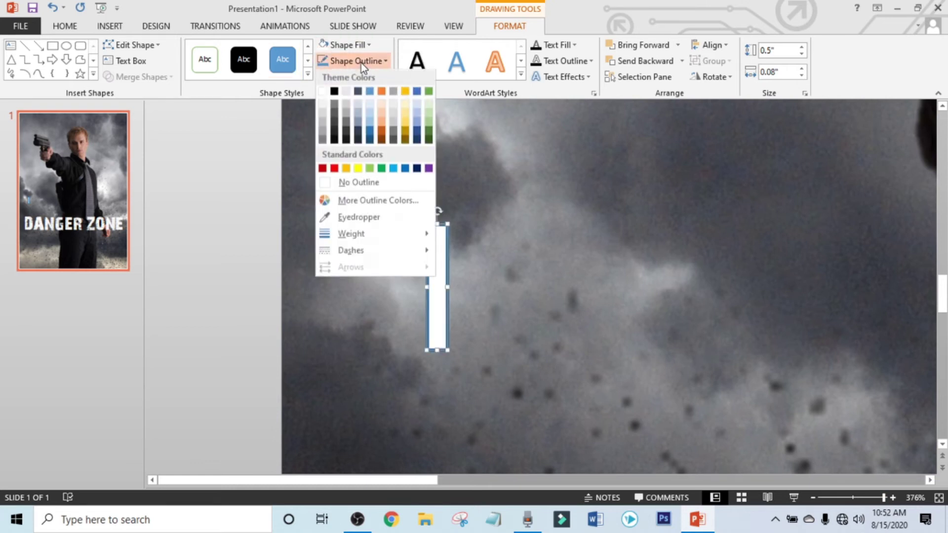
click(375, 183)
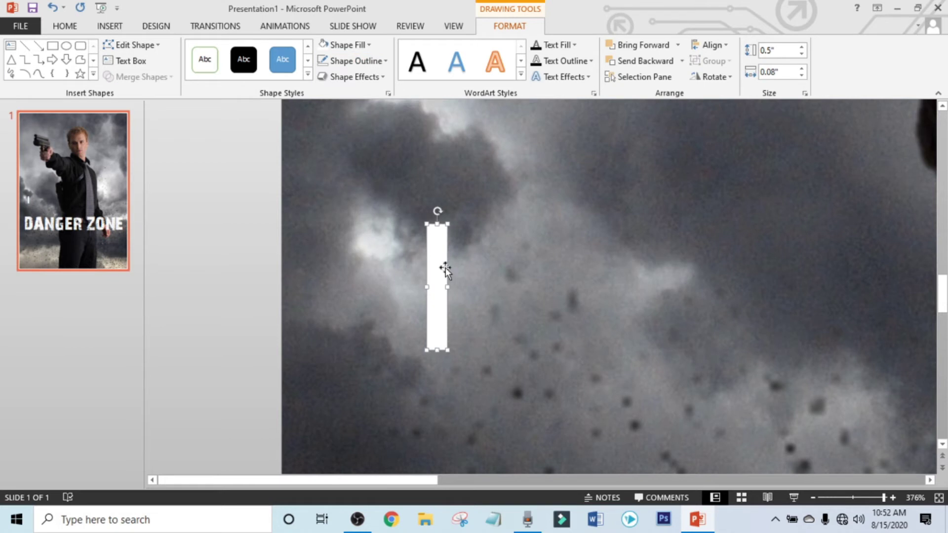
drag(434, 351, 434, 344)
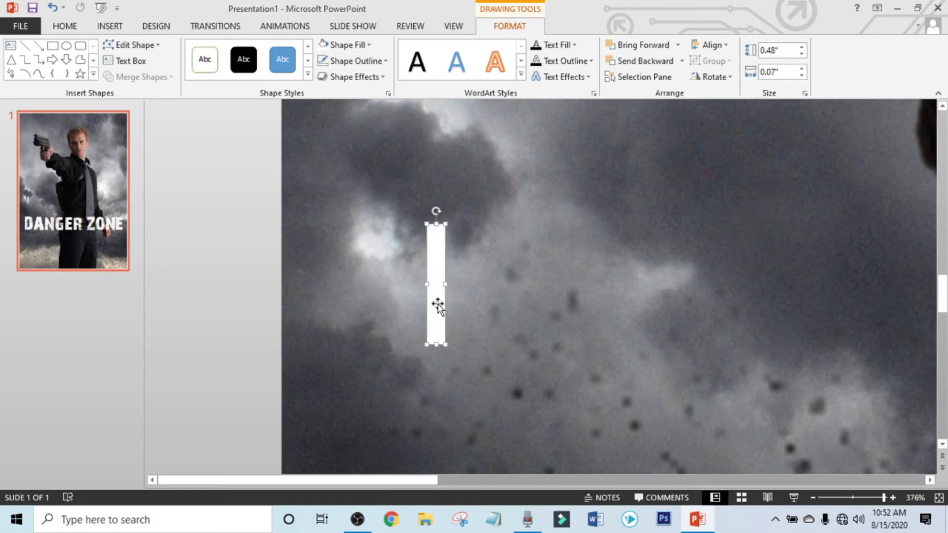
key(ctrl+d)
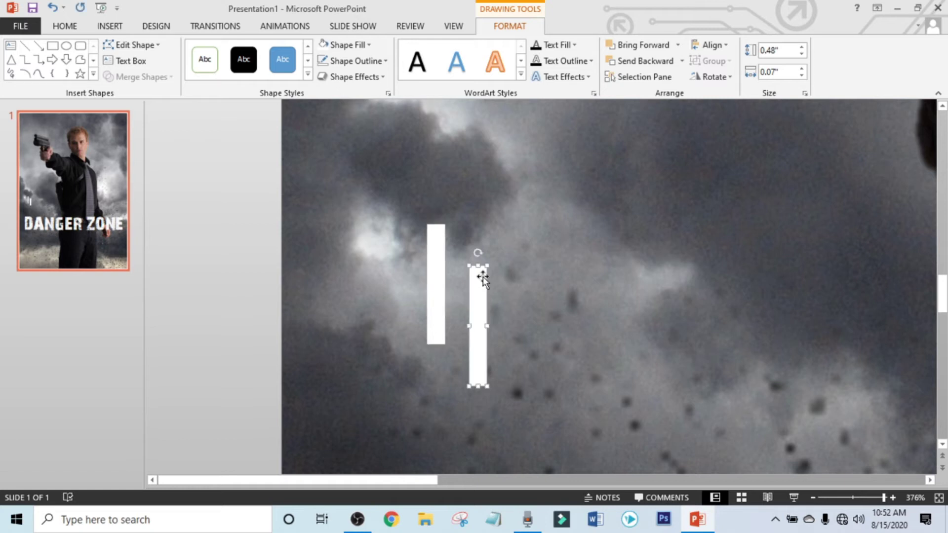
- Turn the copied bar horizontal, butt it against the vertical bar, and union them into an L
drag(478, 252, 599, 344)
drag(483, 322, 491, 233)
click(438, 275)
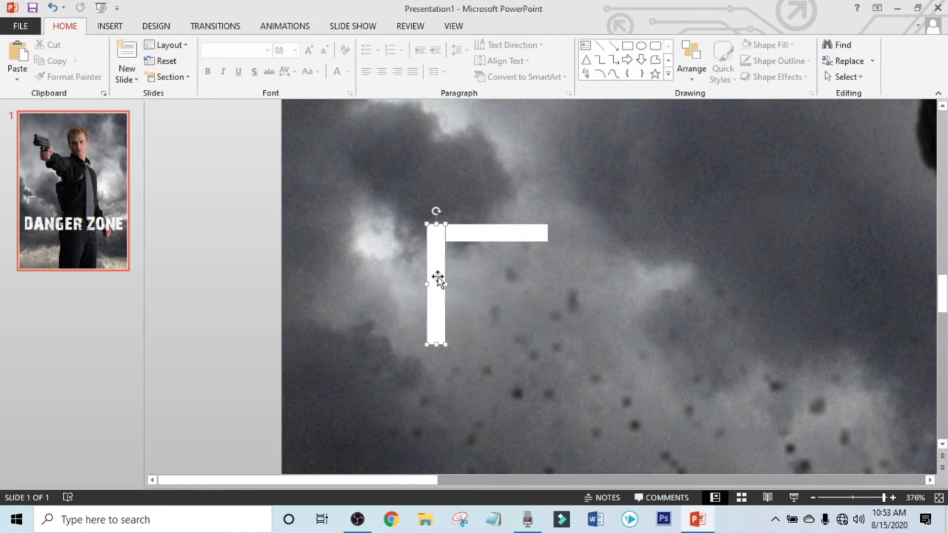
shift+click(479, 232)
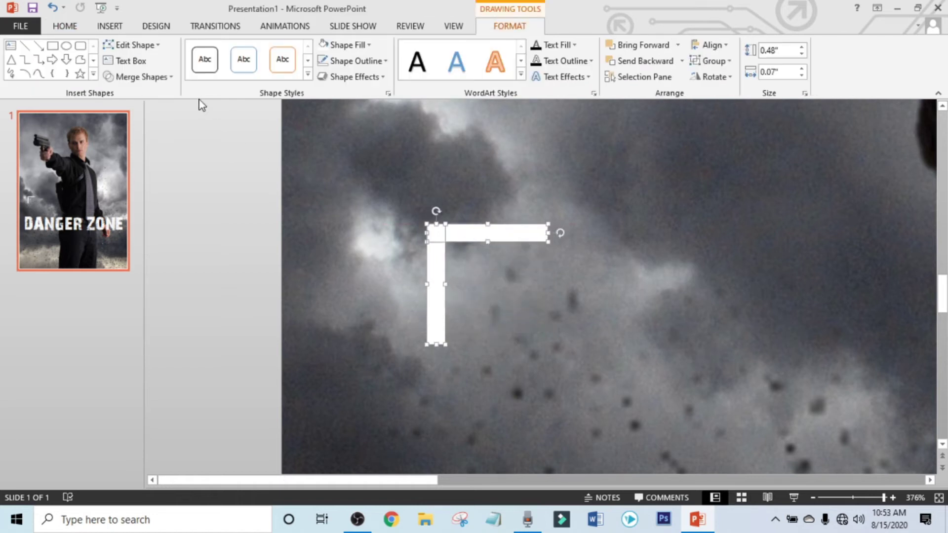
click(146, 78)
click(135, 94)
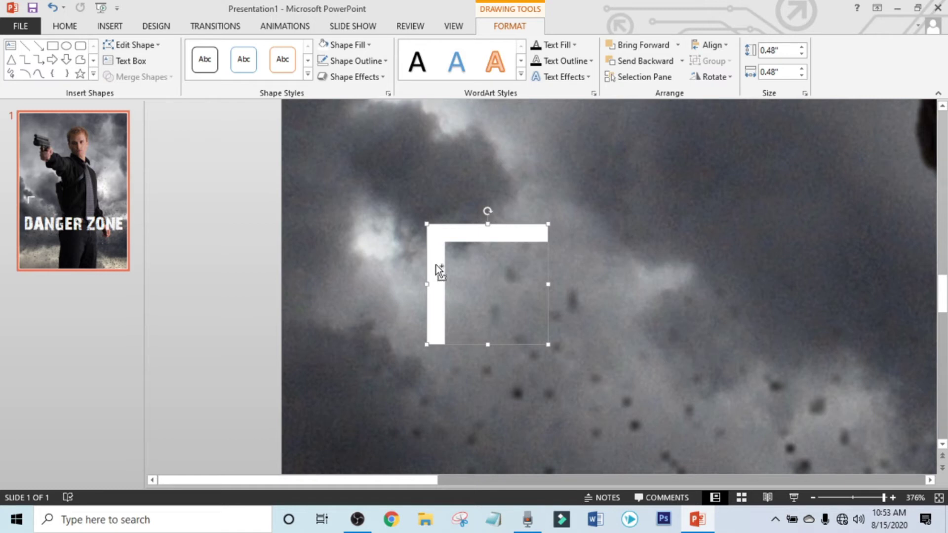
- Duplicate the L-shaped corner and rotate the copy to face the opposite way
key(ctrl+d)
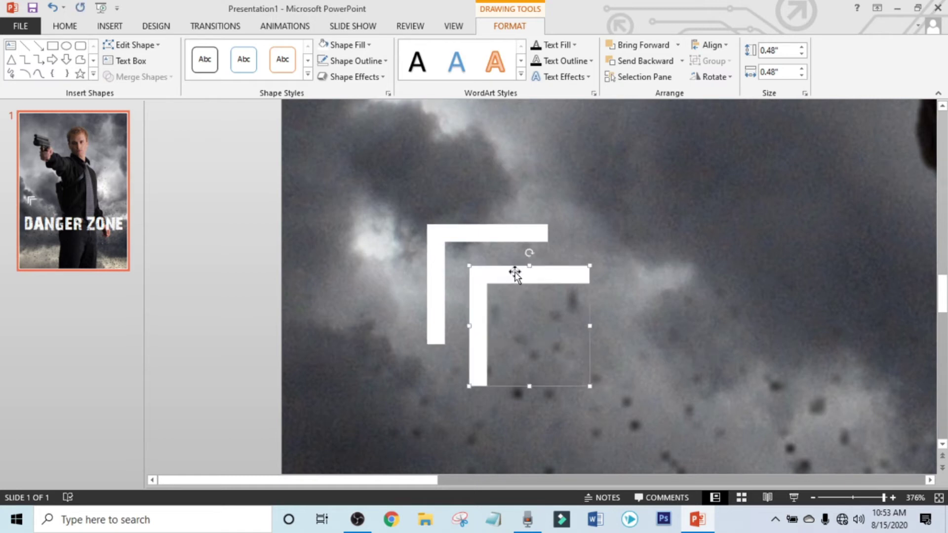
drag(530, 253, 379, 302)
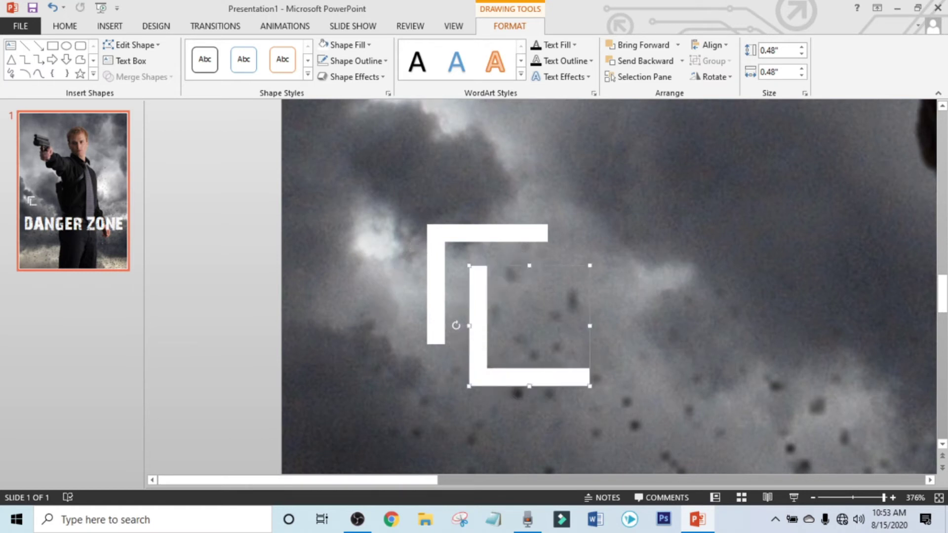
drag(884, 498, 852, 498)
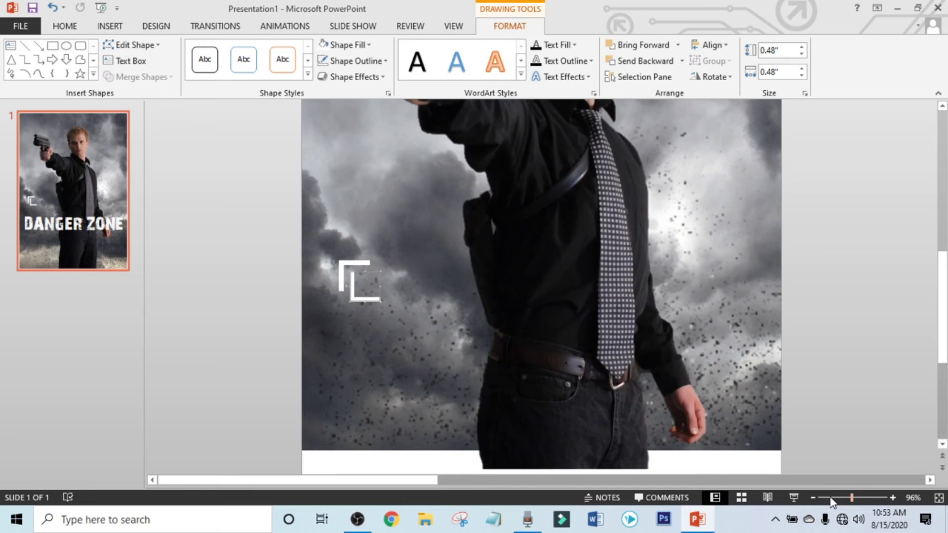
- Move a corner piece down beside the DANGER ZONE title and copy it there
click(831, 498)
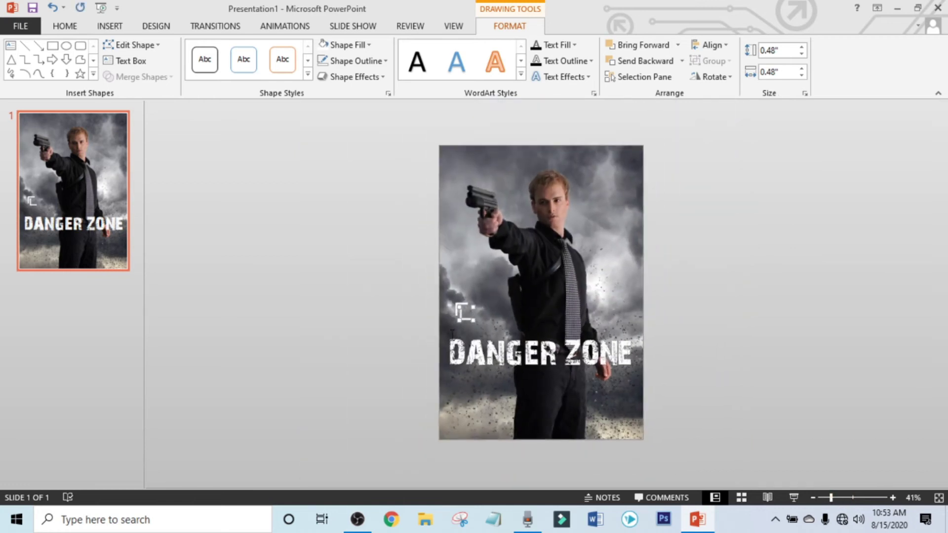
drag(464, 316, 452, 341)
key(ctrl+d)
scroll(450, 366, up, 4)
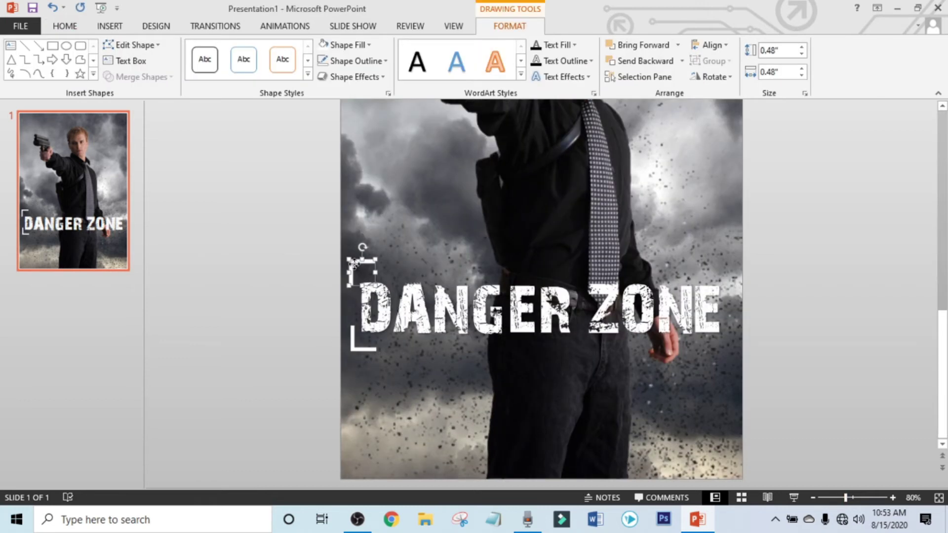
- Union the top-left and bottom-left corners into a 1.59 × 0.48 in bracket, then duplicate it
click(356, 271)
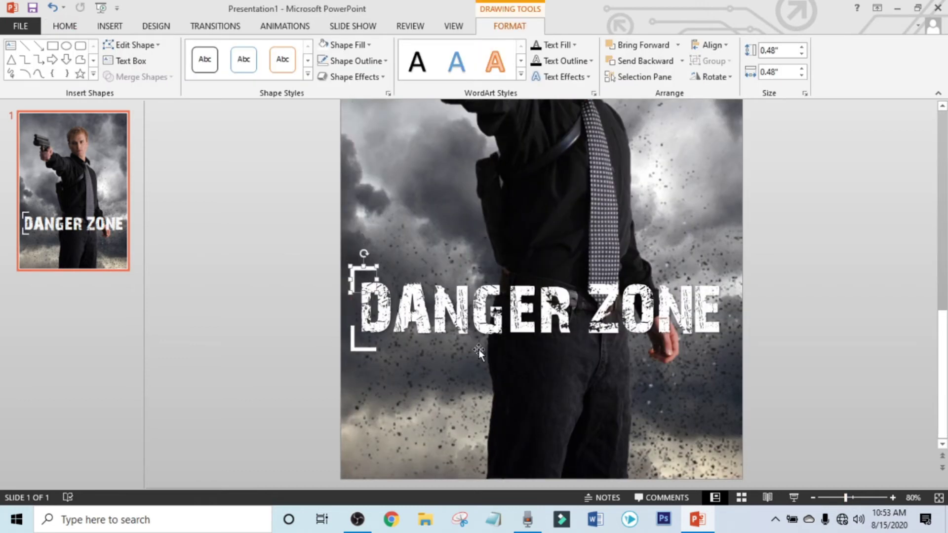
shift+click(352, 348)
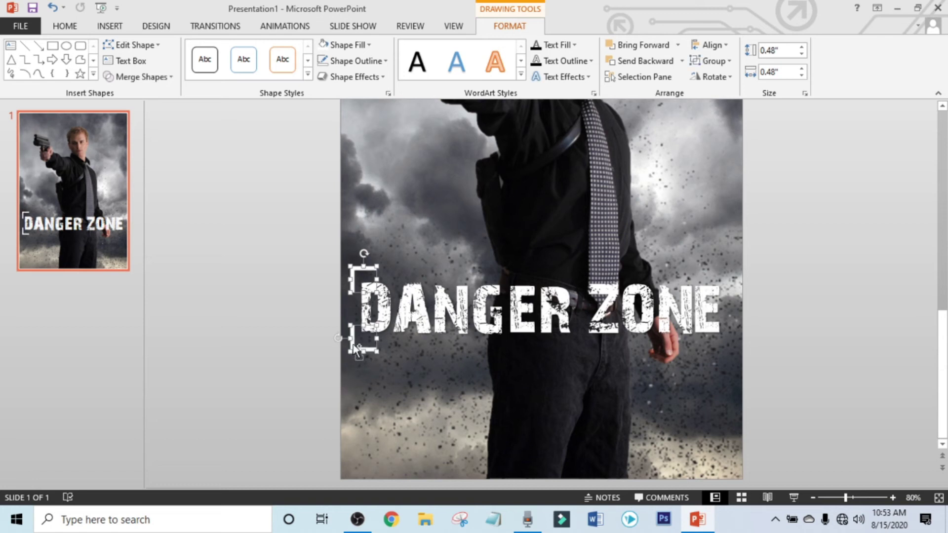
click(150, 82)
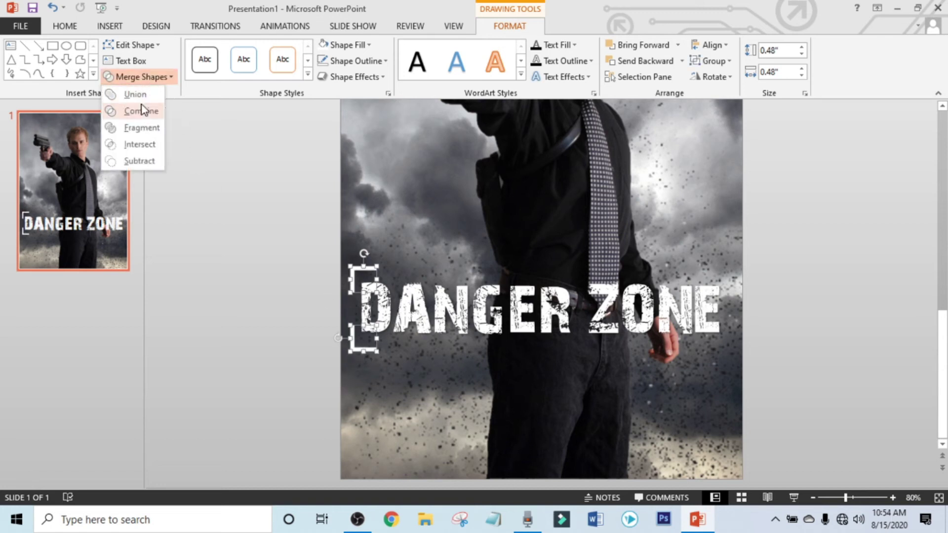
click(133, 102)
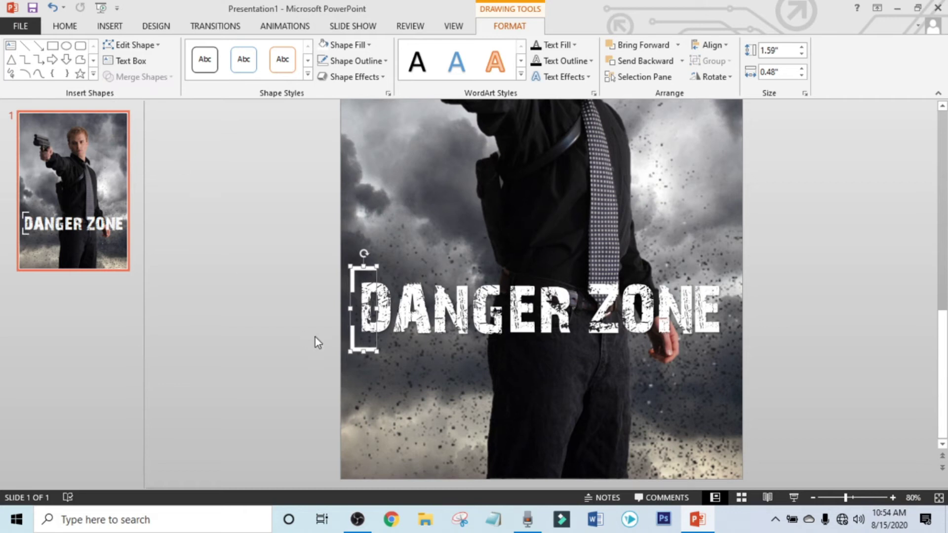
key(ctrl+d)
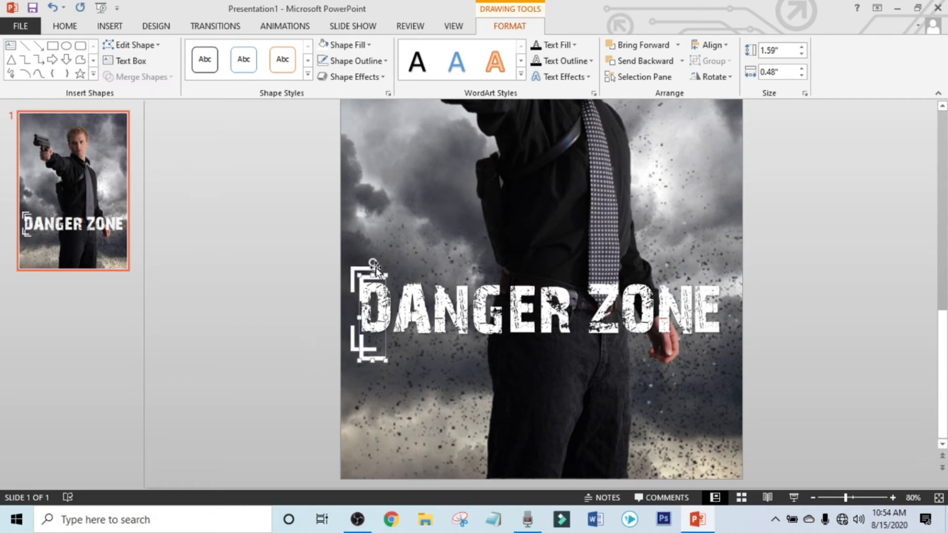
- Position the bracket copy mirrored beside ZONE so the title is framed on both sides
drag(379, 284, 695, 377)
drag(716, 279, 729, 281)
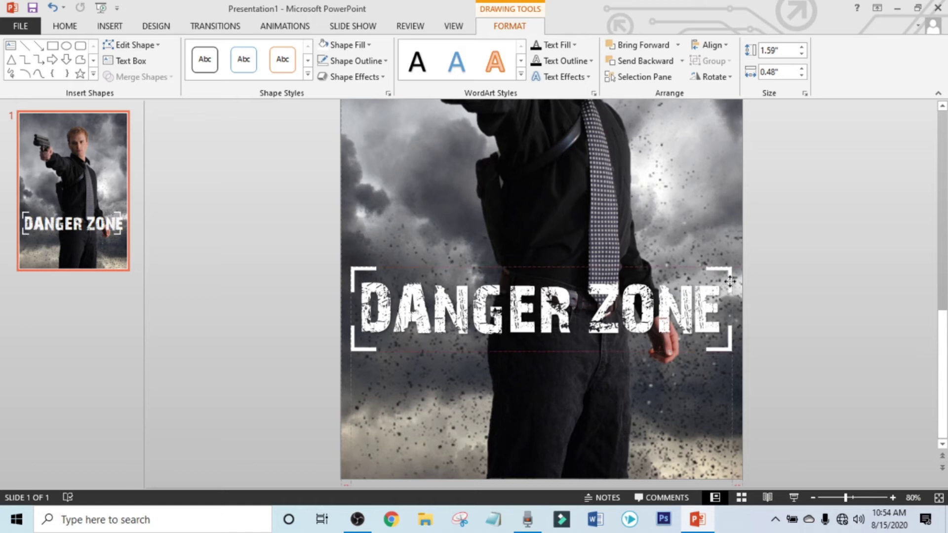
drag(731, 281, 731, 281)
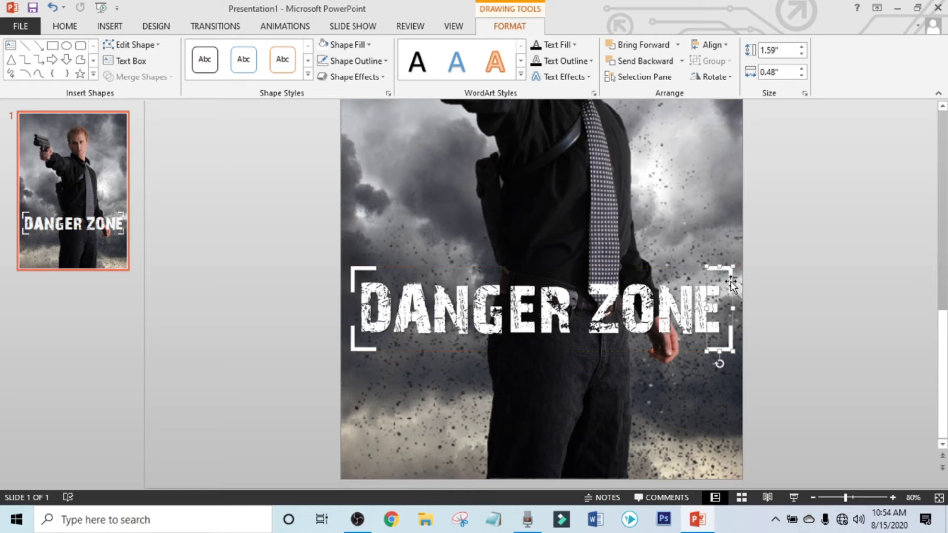
click(231, 311)
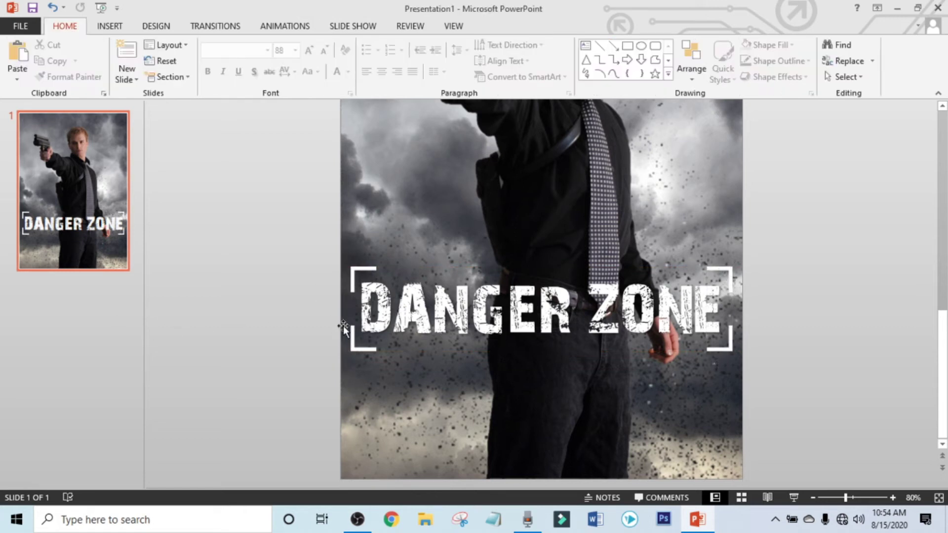
drag(845, 503, 835, 503)
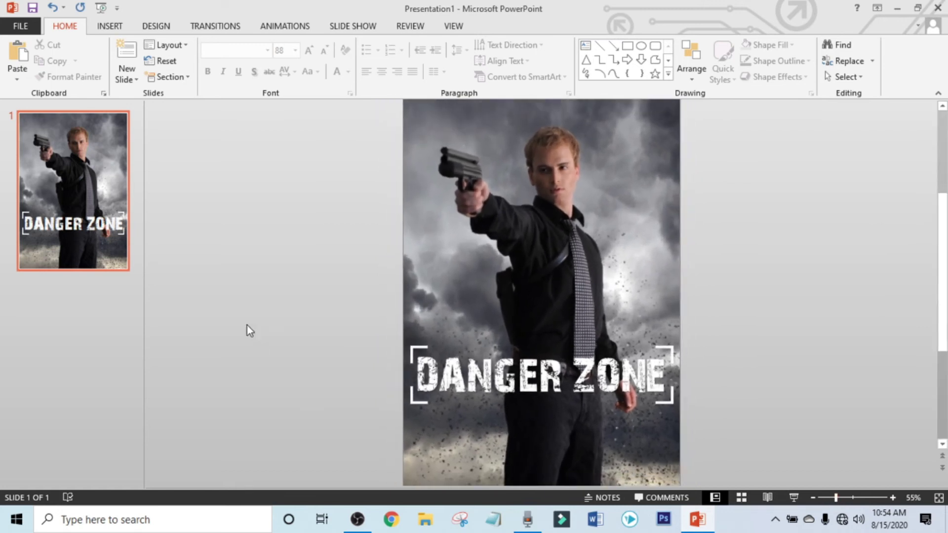
- Draw a text box below the DANGER ZONE title and paste the tagline into it
click(111, 28)
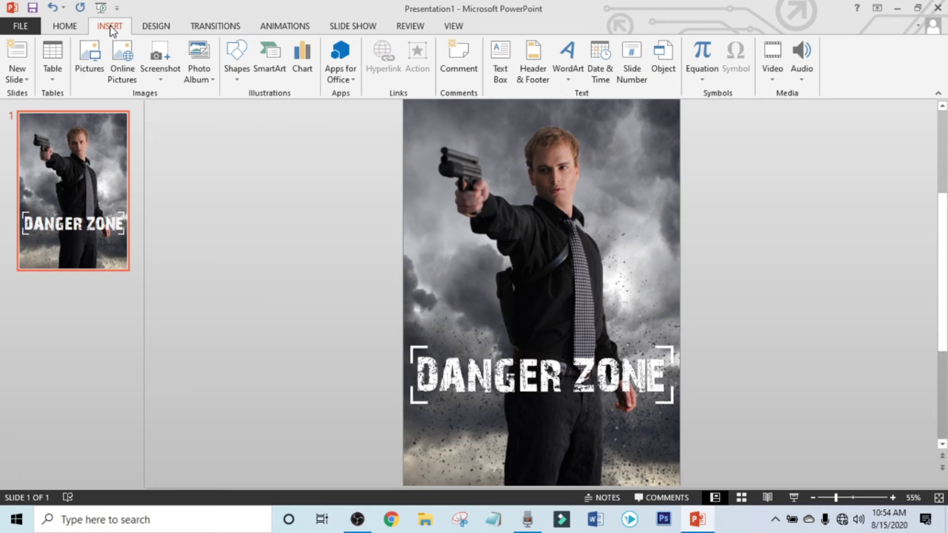
click(502, 67)
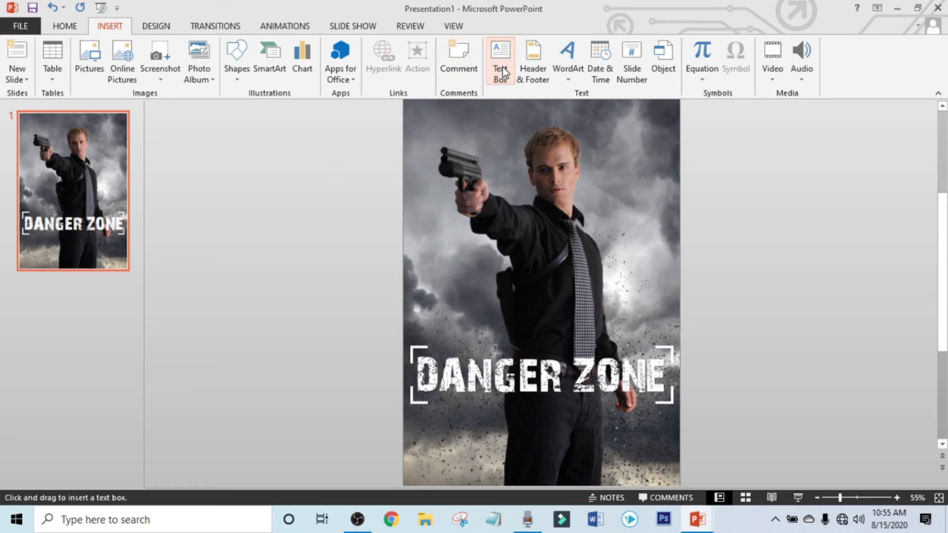
scroll(500, 126, down, 1)
mouse_move(419, 406)
mouse_down()
mouse_move(504, 464)
mouse_move(665, 466)
mouse_up()
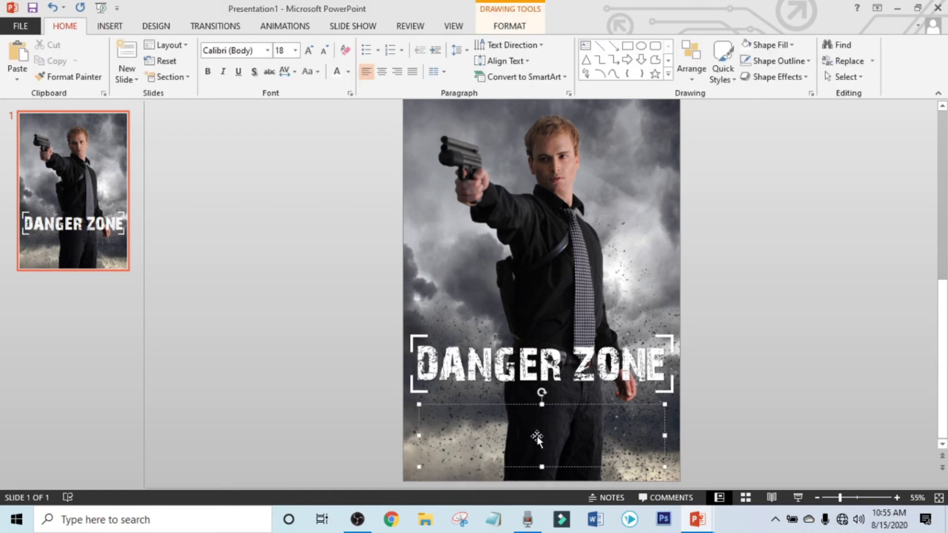
text(It may also include a tagline,the name of the director,names of characters,details to inform prospective viewers about the film.)
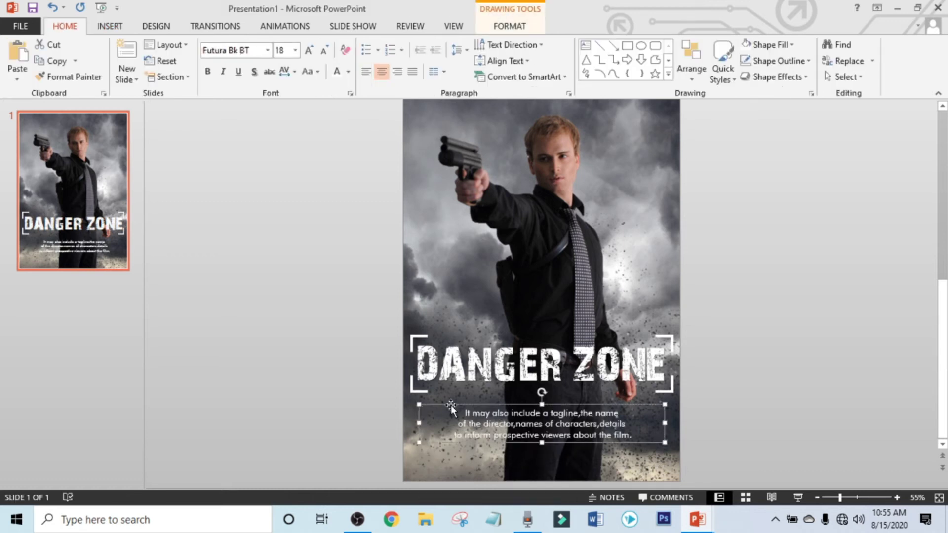
- Set the tagline font to BankGothic Md and move it up closer to the title
click(256, 51)
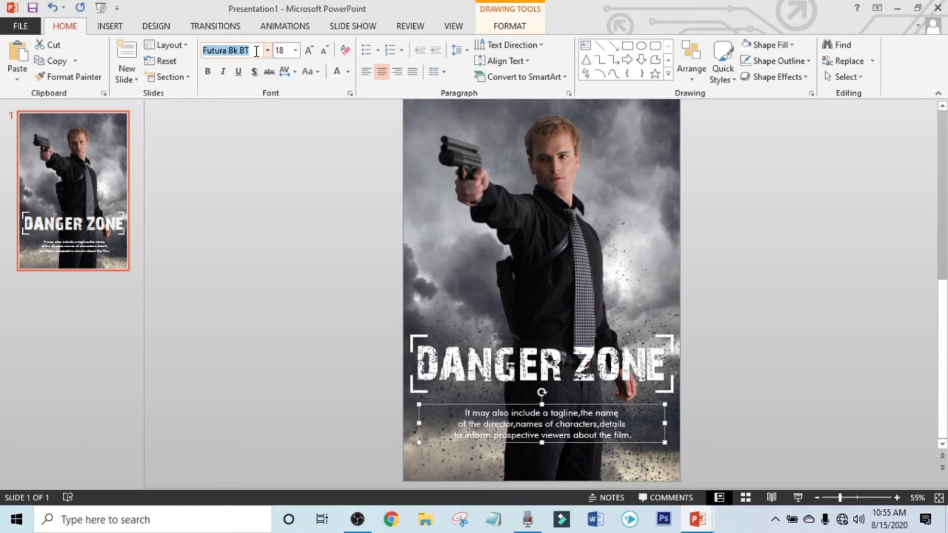
text(Na)
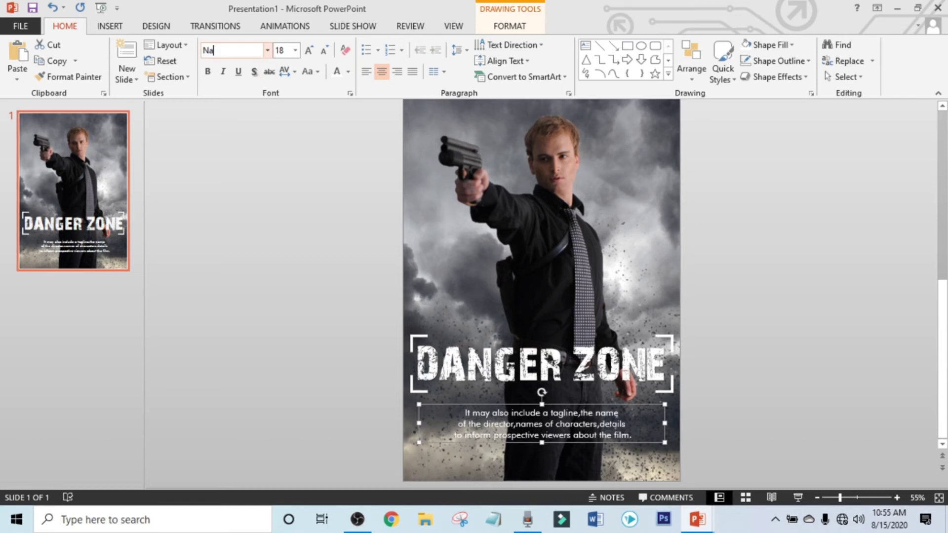
key(BackSpace)
key(BackSpace)
text(Ban)
key(Return)
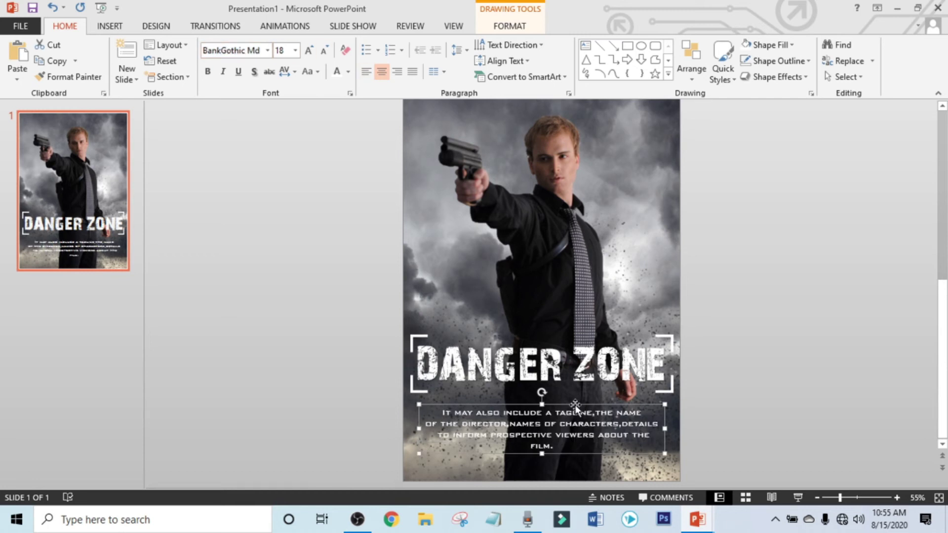
drag(575, 405, 576, 396)
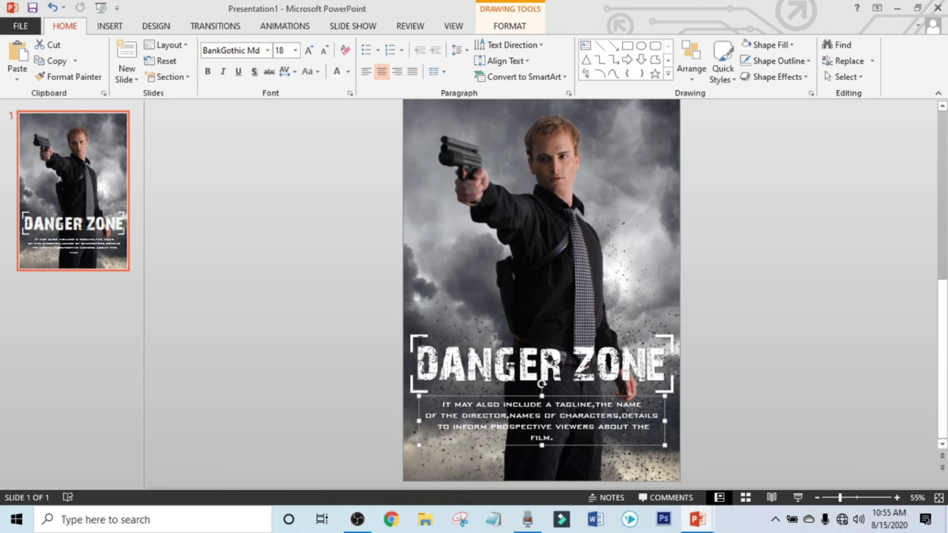
click(339, 306)
- Insert the pictures 3.png, dolboy.png, star movies.png and 2.png together
click(111, 27)
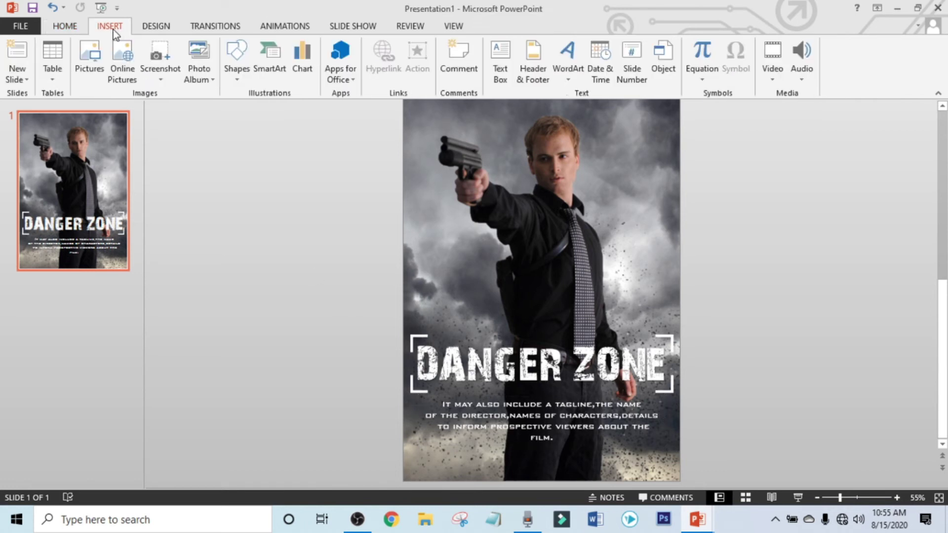
click(91, 65)
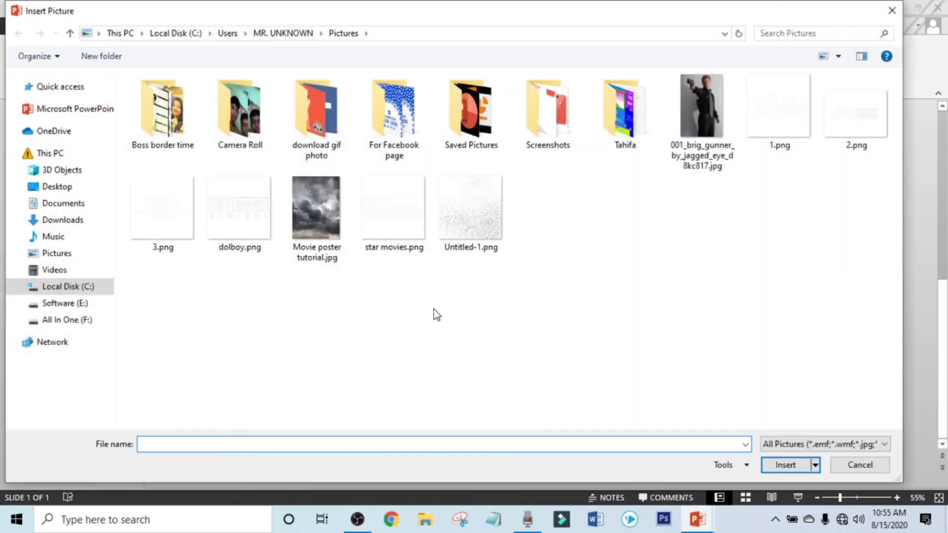
click(165, 212)
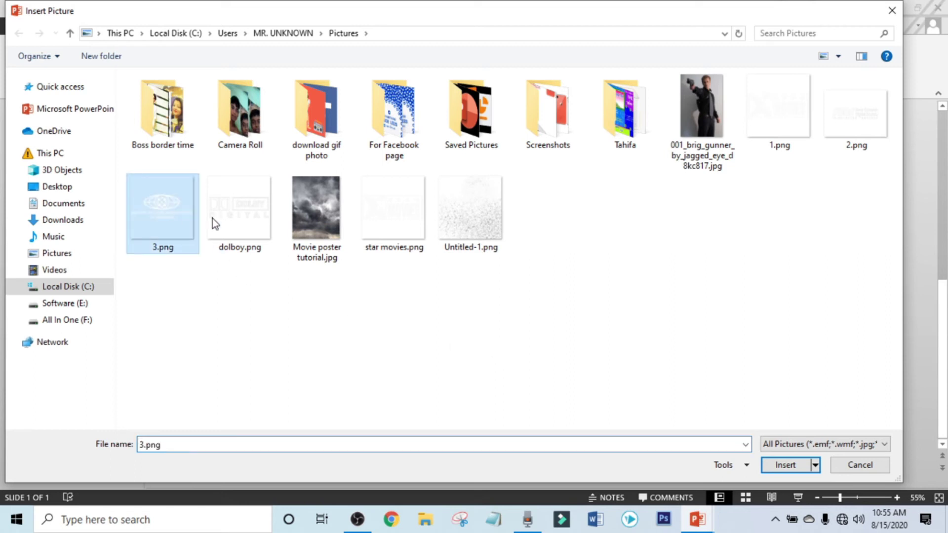
ctrl+click(238, 215)
ctrl+click(390, 217)
ctrl+click(842, 132)
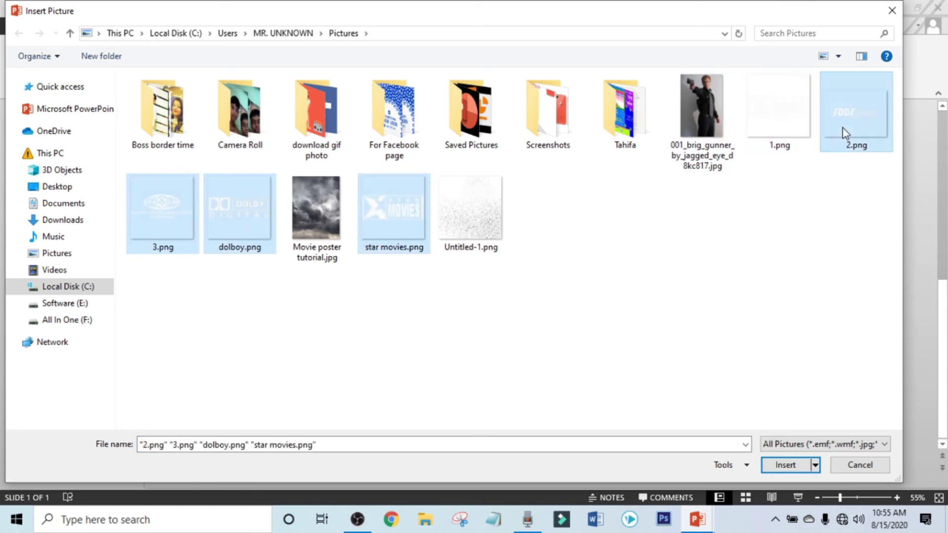
click(788, 465)
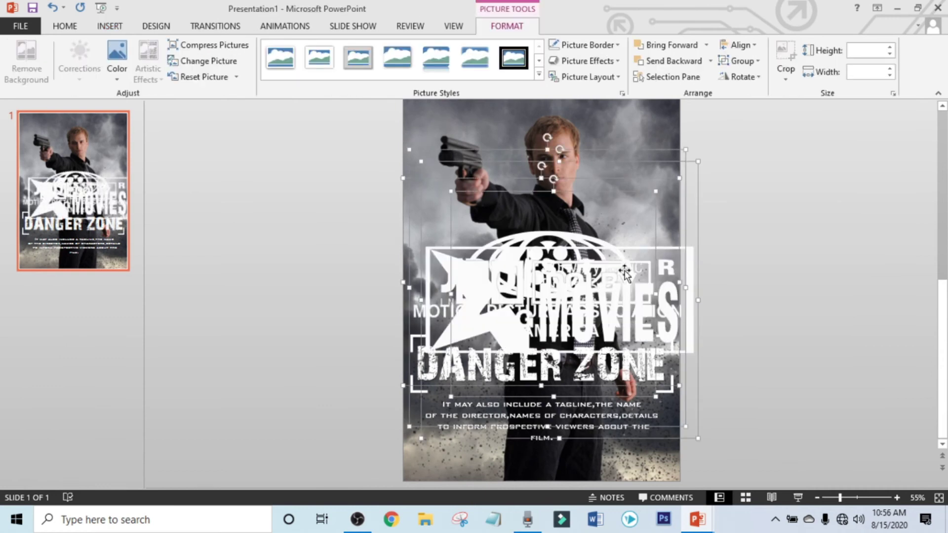
- Move the four logos off the slide to the right and shrink them into a small cluster
drag(532, 261, 752, 250)
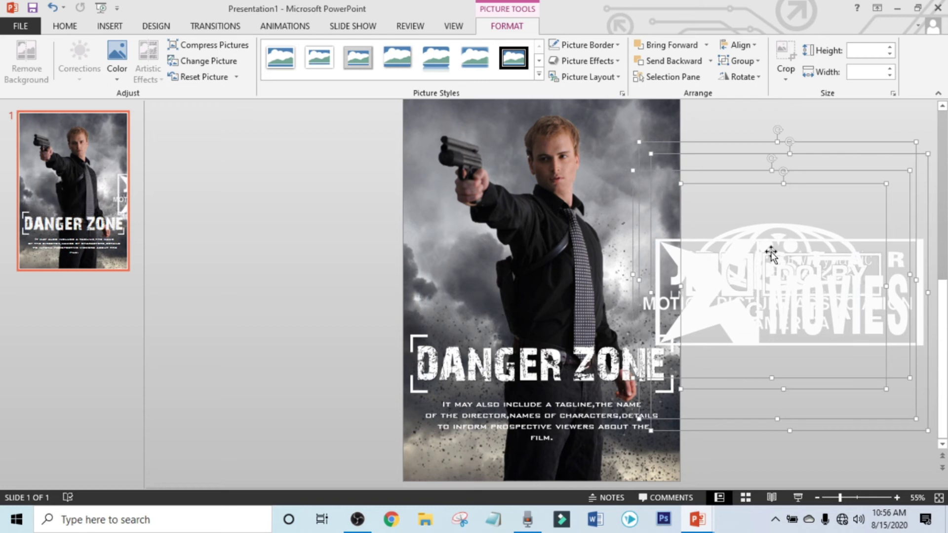
click(929, 152)
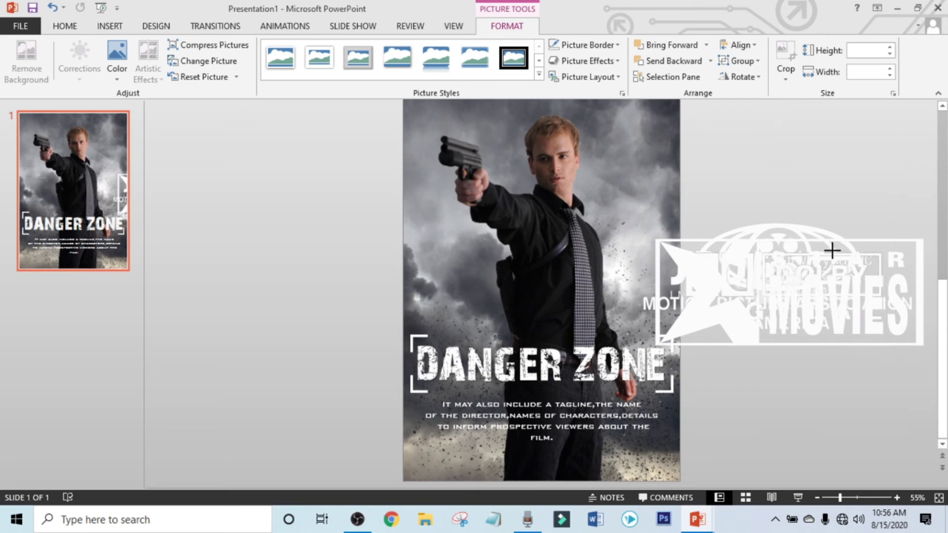
key(ctrl+z)
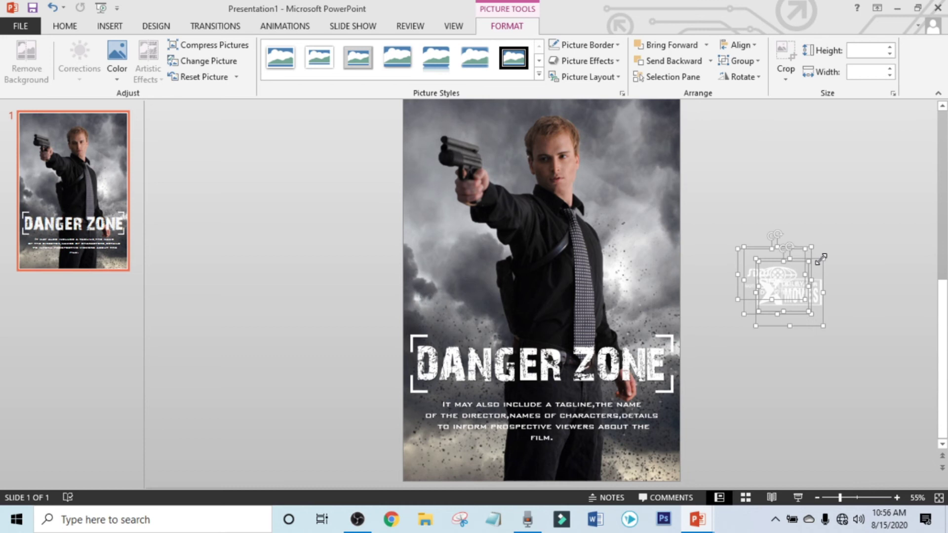
- Place the SDDS, Dolby, Star Movies and MPAA logos along the poster's bottom edge
click(816, 231)
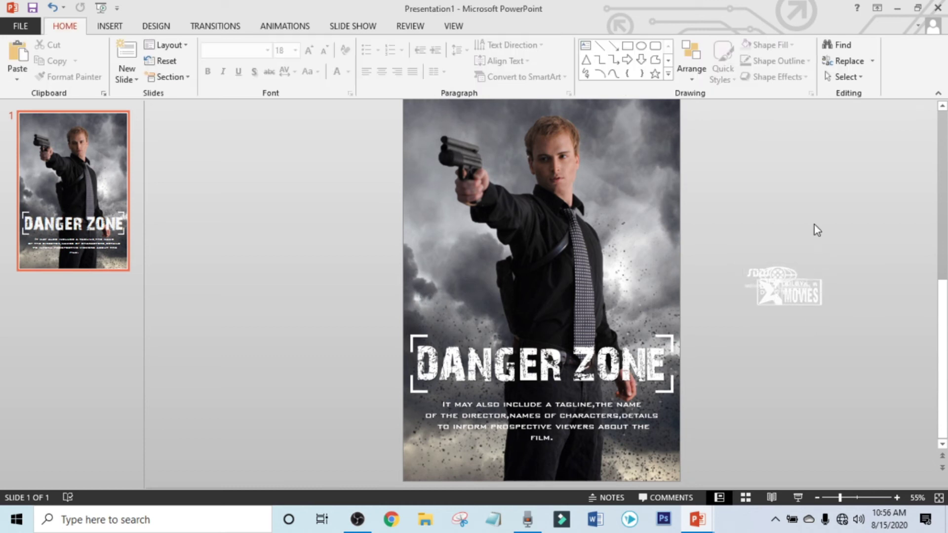
click(790, 295)
click(758, 291)
drag(758, 291, 442, 459)
drag(810, 241, 515, 478)
drag(822, 363, 590, 460)
drag(838, 321, 639, 457)
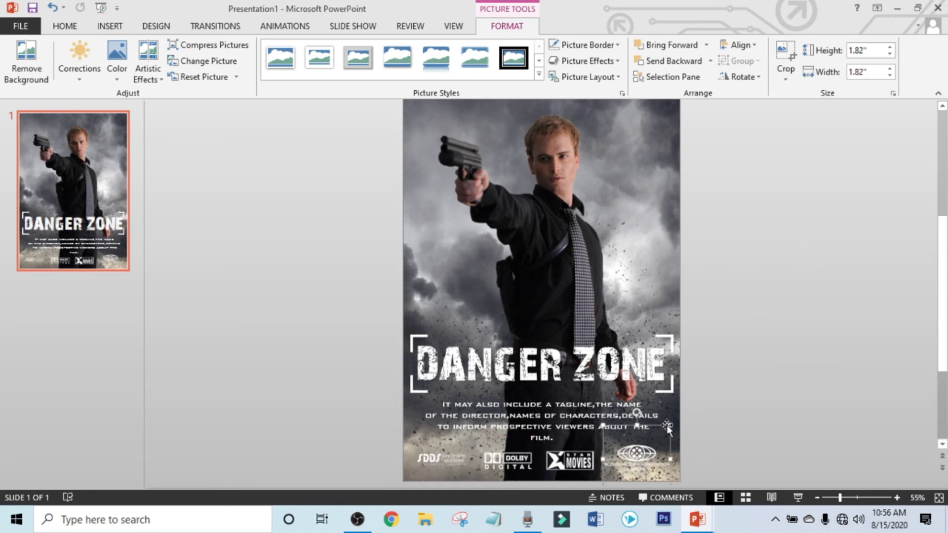
- Nudge the four logos into an even row and zoom out to view the whole poster
drag(579, 457, 572, 461)
drag(508, 459, 504, 460)
drag(573, 460, 562, 461)
drag(638, 457, 628, 453)
drag(572, 461, 628, 456)
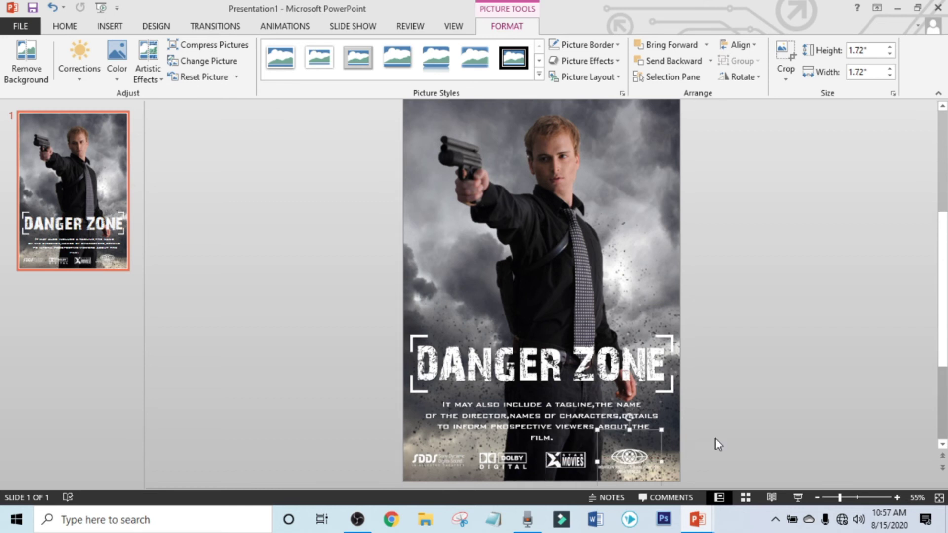
click(724, 427)
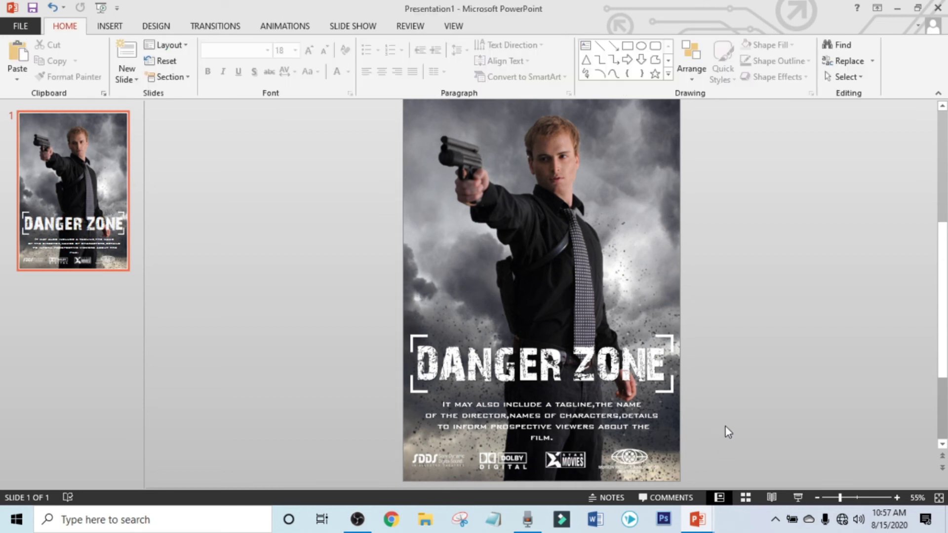
drag(840, 497, 835, 497)
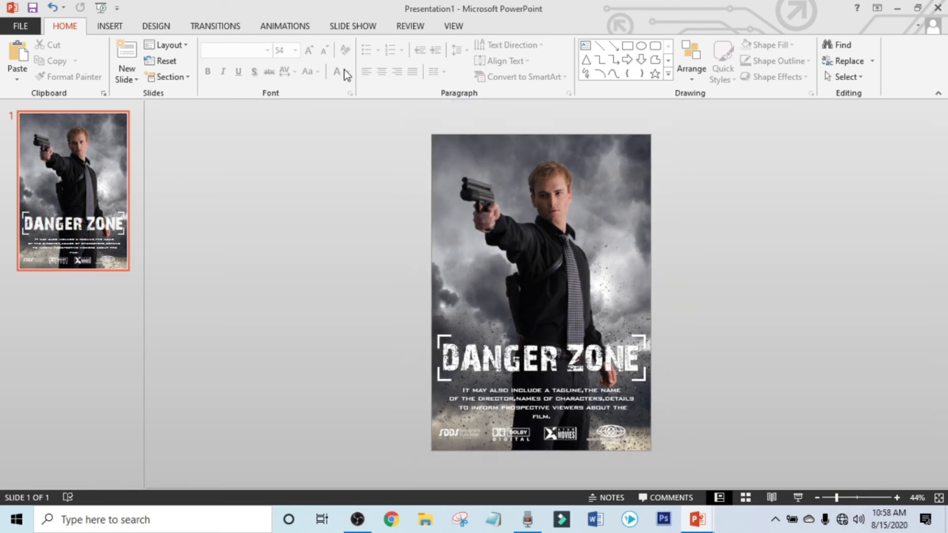
- Add a plain WordArt text box at the top of the poster reading 'SDDS PRESENTS'
click(119, 26)
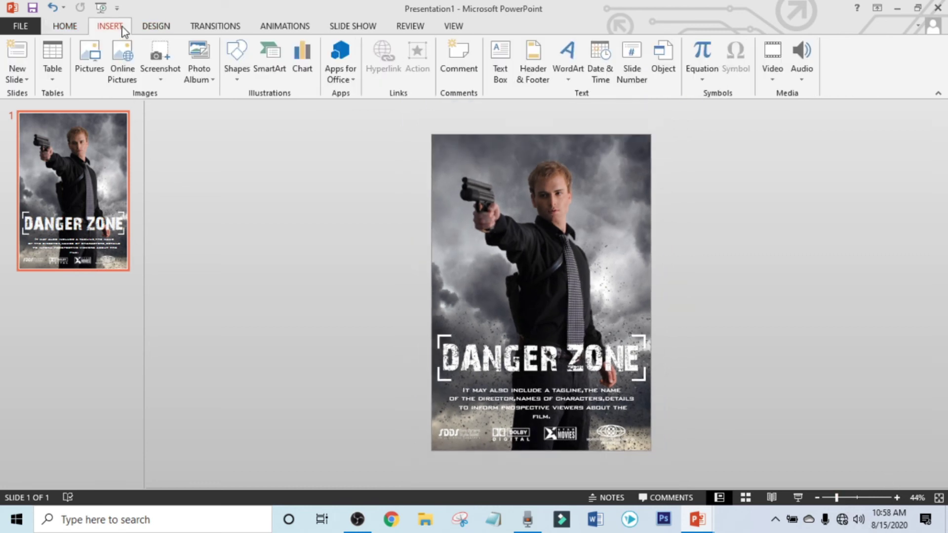
click(563, 71)
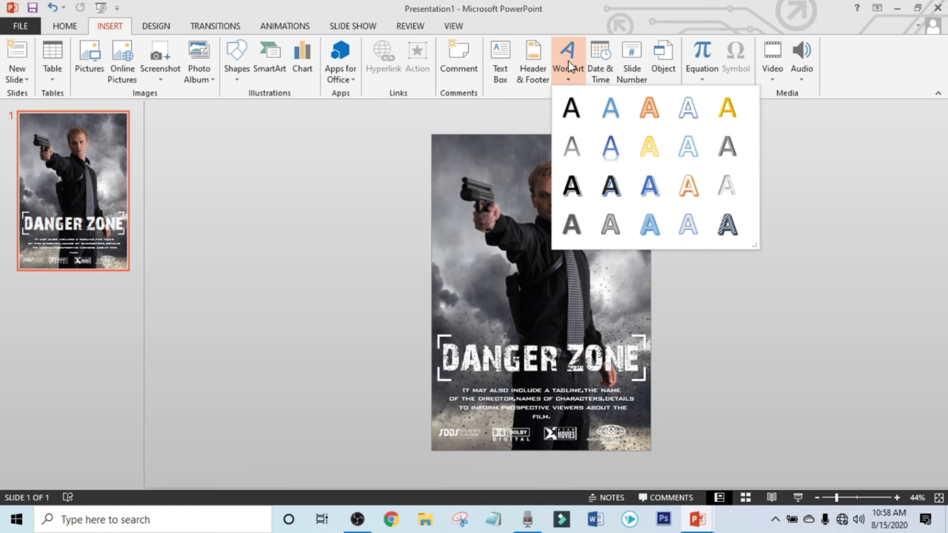
click(572, 108)
drag(567, 277, 564, 128)
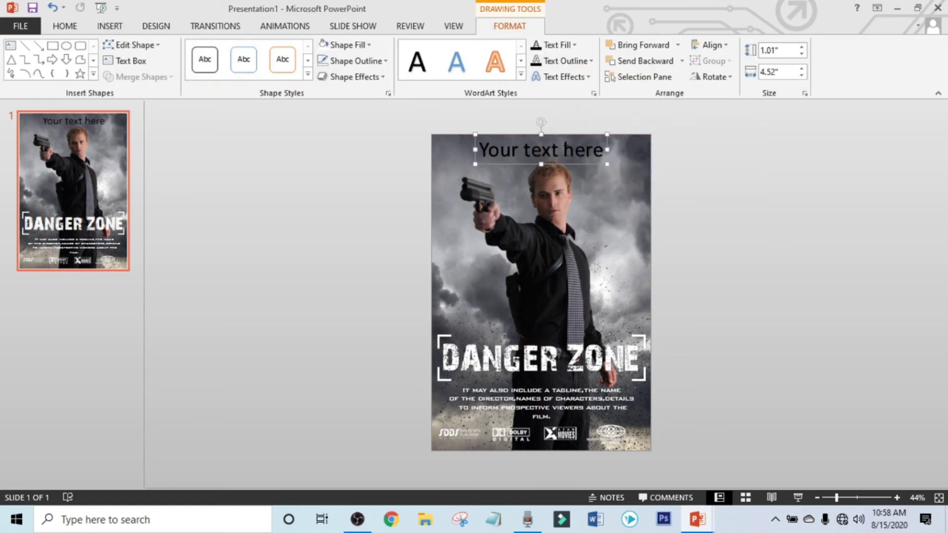
triple_click(565, 151)
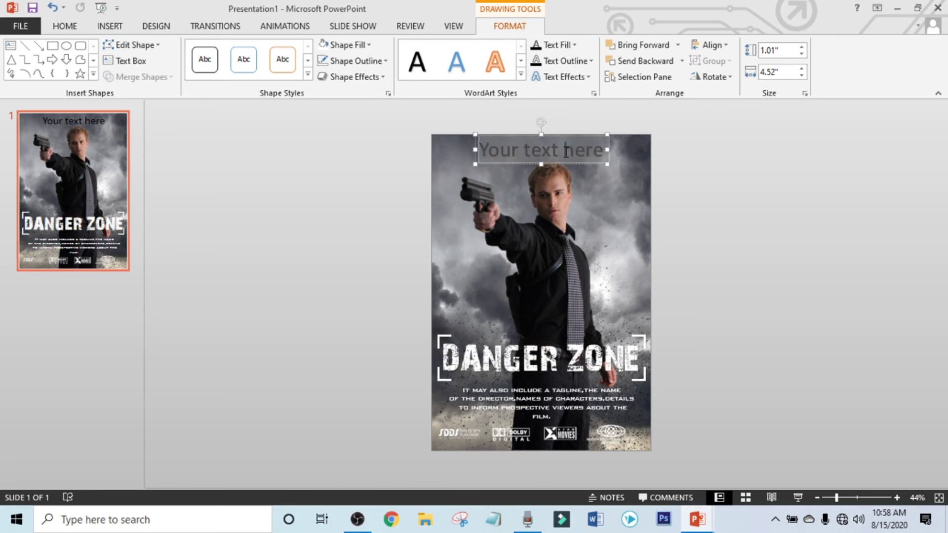
key(BackSpace)
text(SDDS PRESENTS)
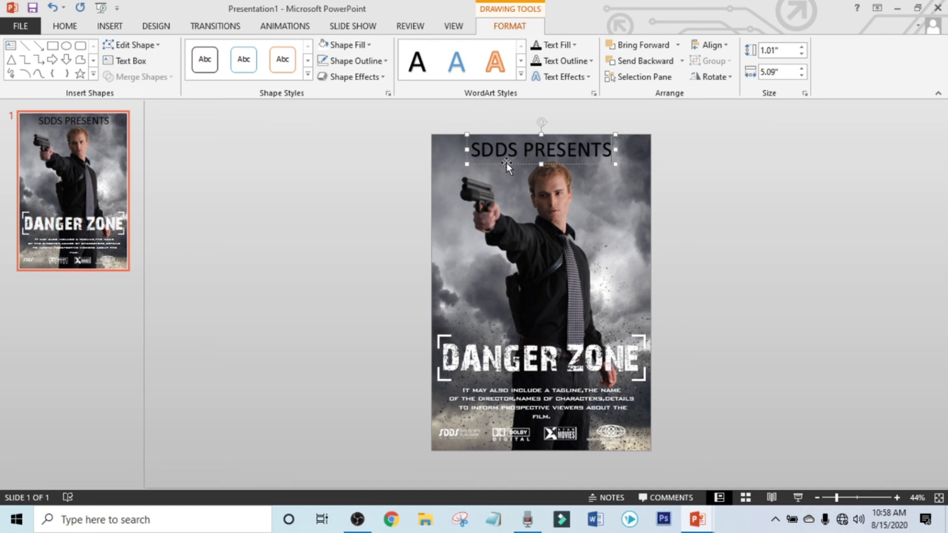
- Format the header text white in the ZEBRA font at 32 pt
click(67, 25)
click(348, 72)
click(334, 102)
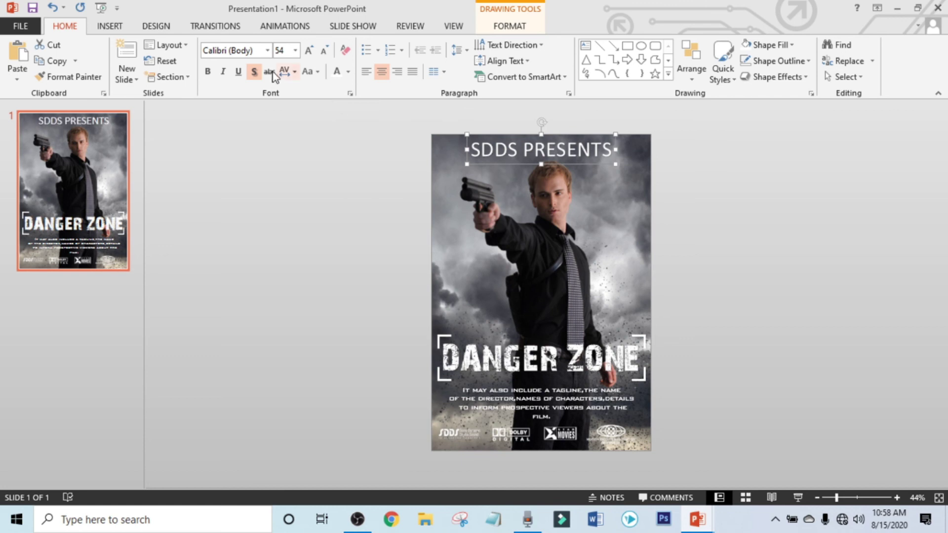
click(253, 51)
text(ZEBRA)
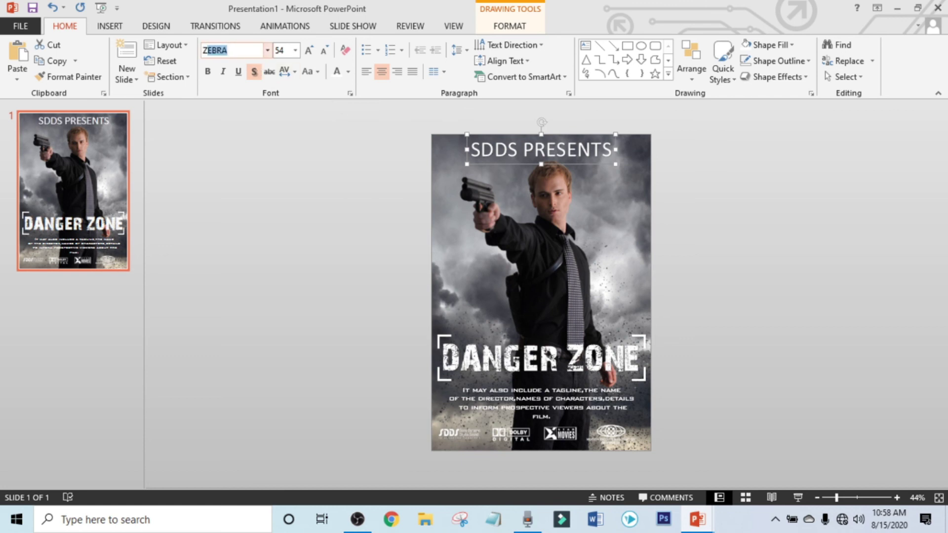
key(Return)
click(327, 51)
click(327, 52)
click(327, 52)
click(327, 52)
click(327, 51)
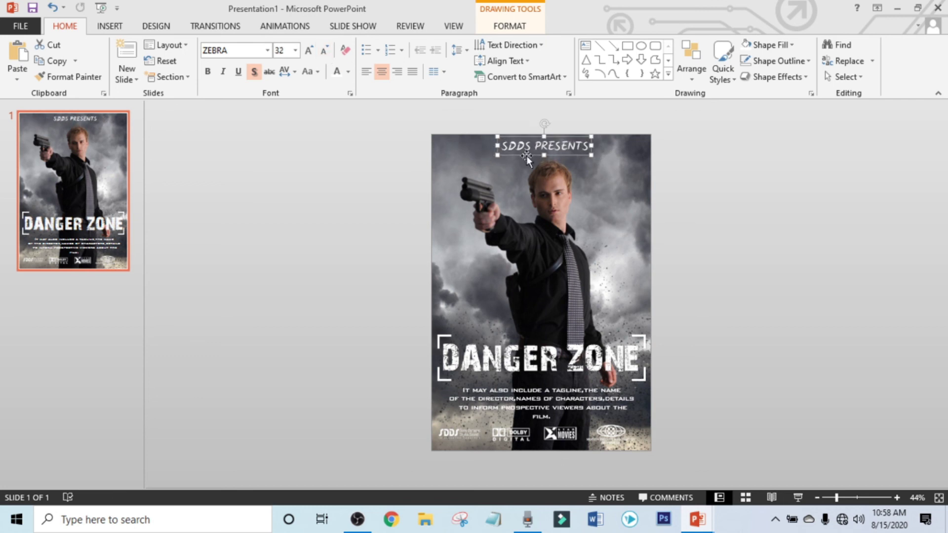
- Expand the header's character spacing by 30 pt
click(285, 72)
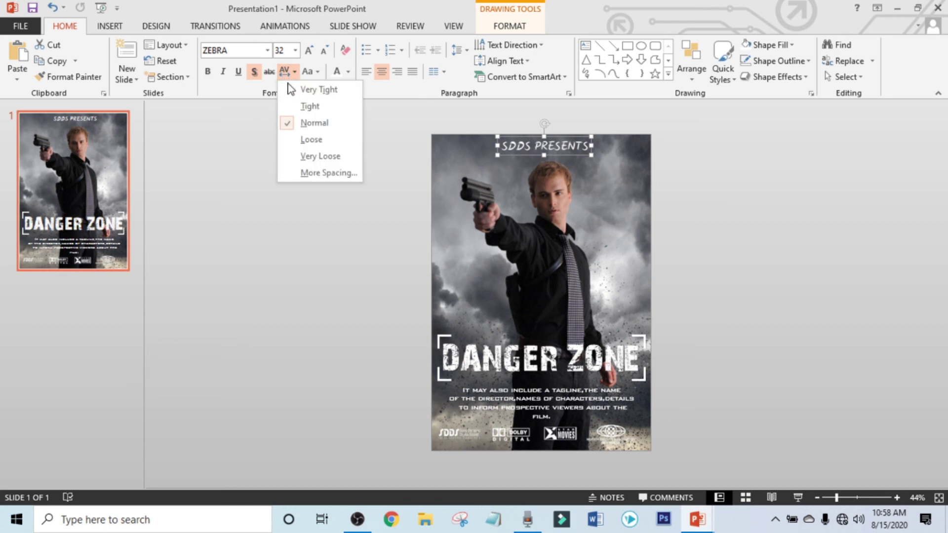
click(307, 173)
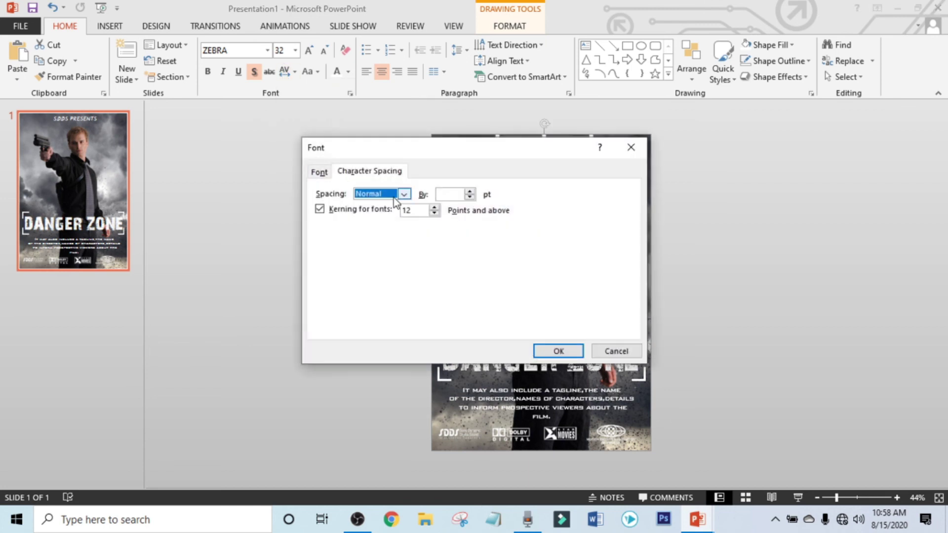
drag(431, 153, 416, 267)
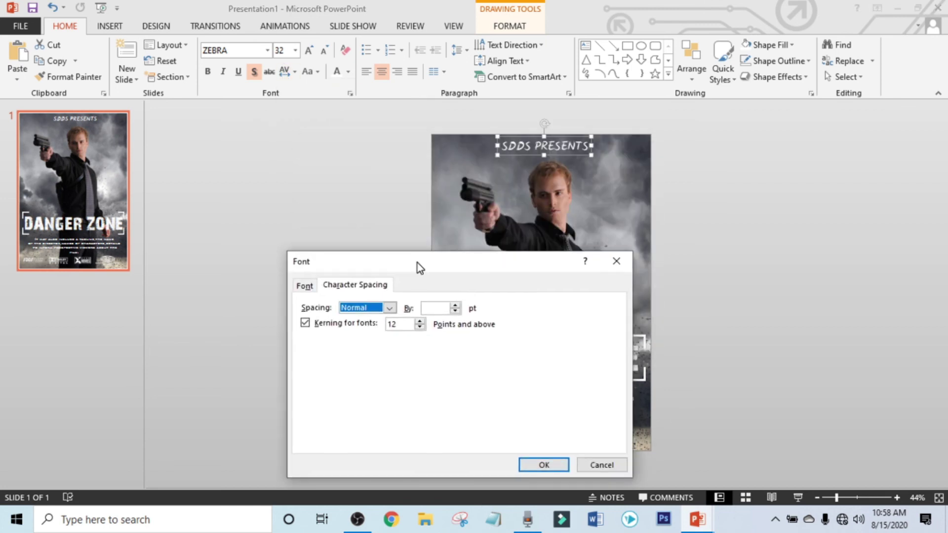
click(436, 307)
text(30)
key(Return)
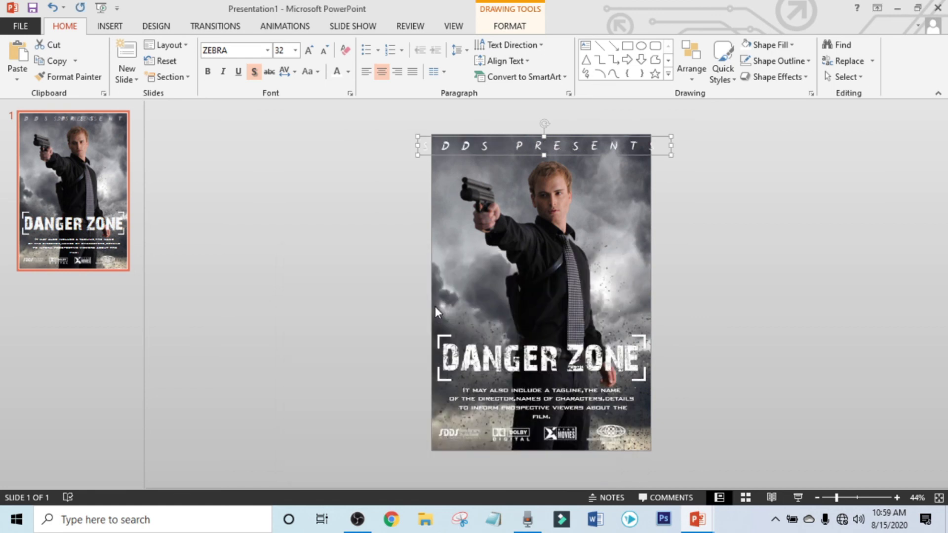
- Reduce the header to 24 pt and shift it left to centre it across the top
click(327, 51)
click(327, 51)
drag(495, 154, 491, 154)
drag(836, 497, 839, 497)
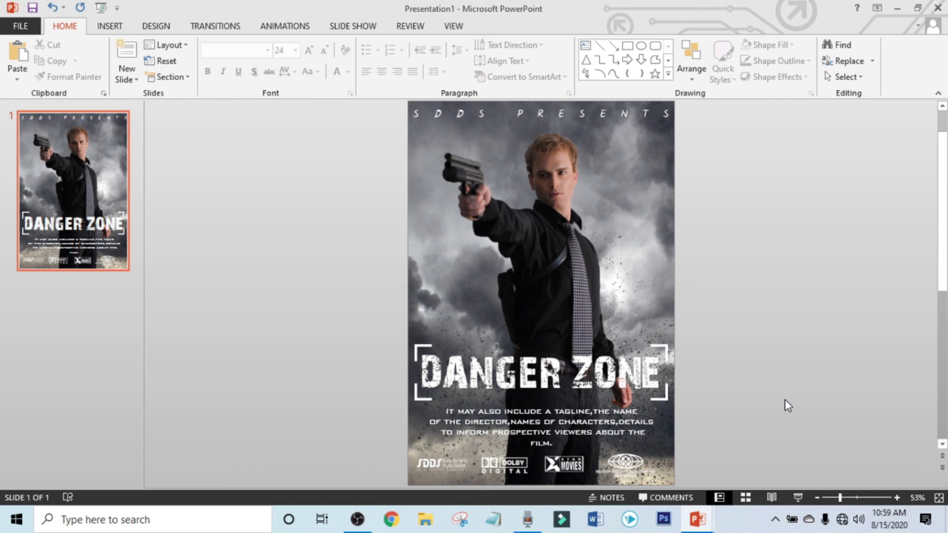
click(798, 497)
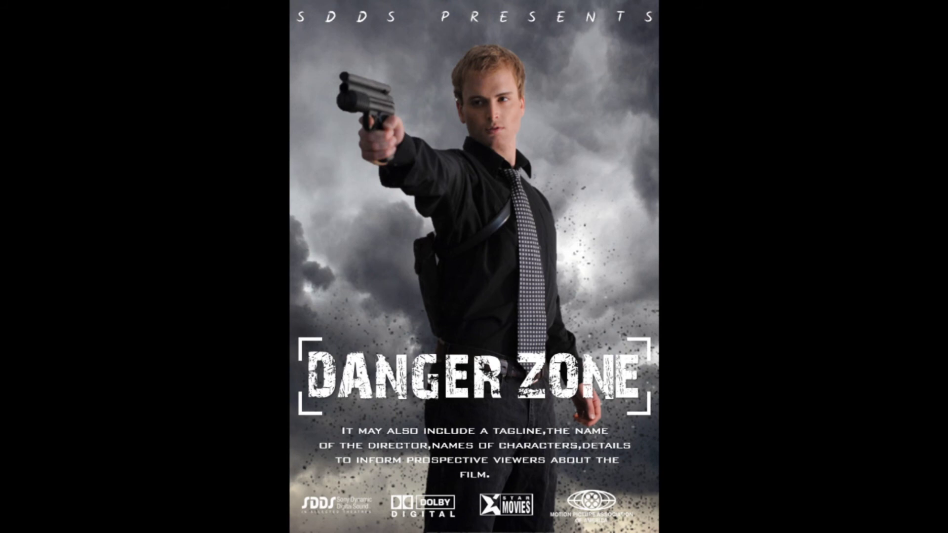
right_click(693, 236)
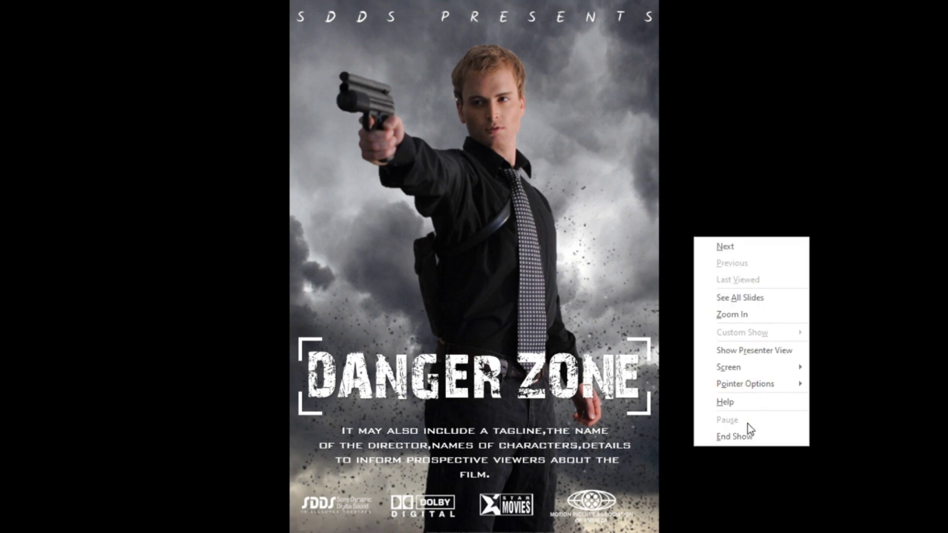
click(743, 436)
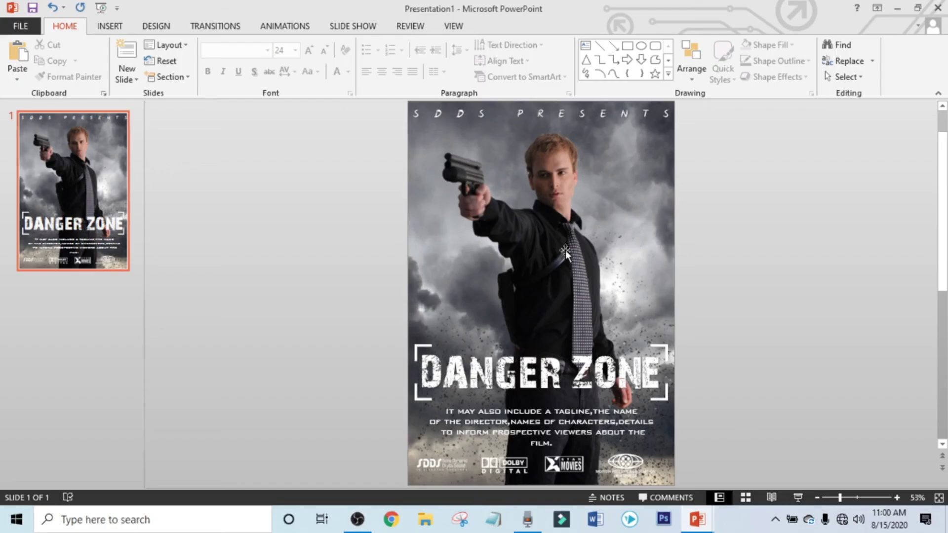
- Export the poster as a JPEG File Interchange Format file named 'poster manipulaiton' in Pictures
click(24, 25)
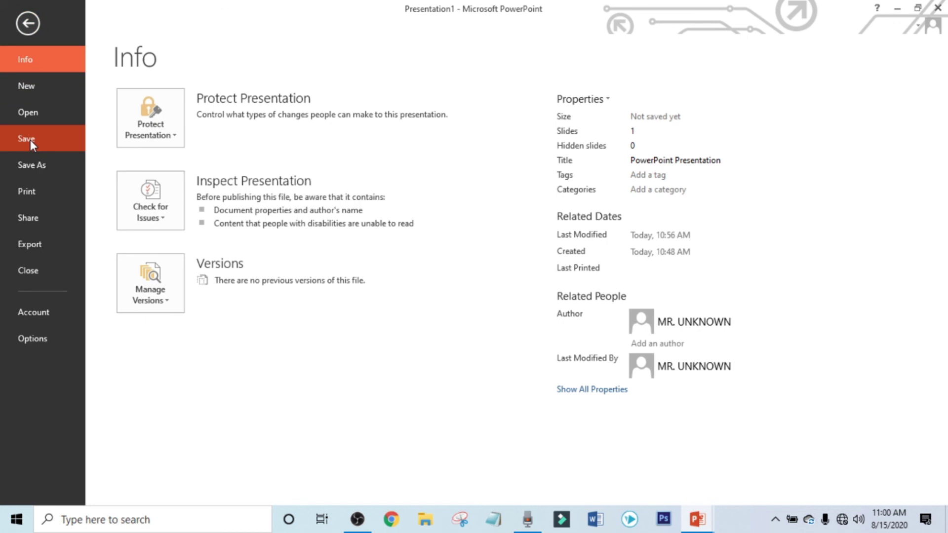
click(31, 247)
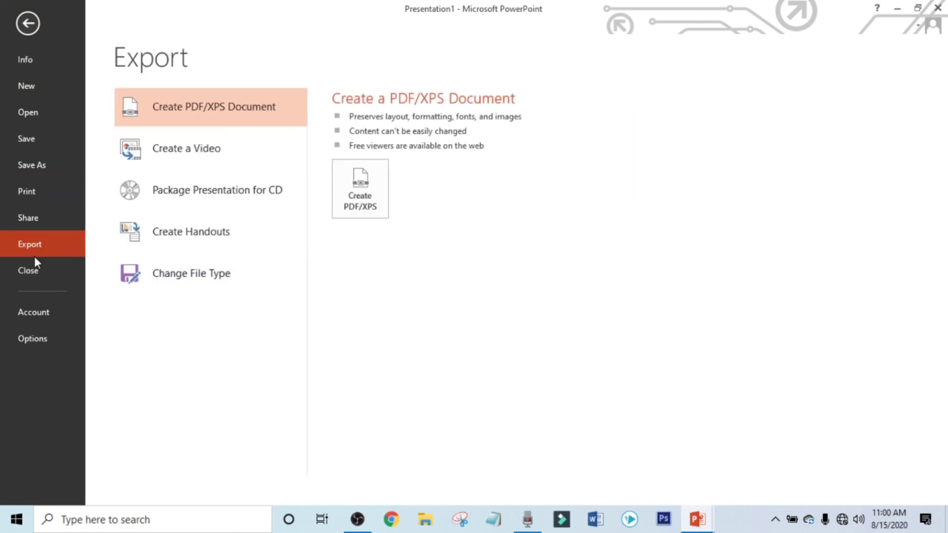
click(192, 271)
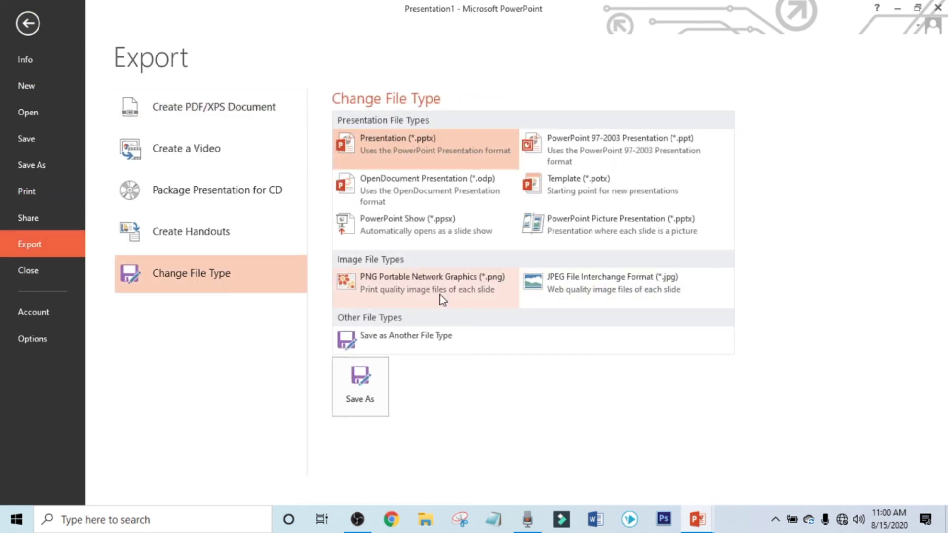
click(552, 290)
click(361, 392)
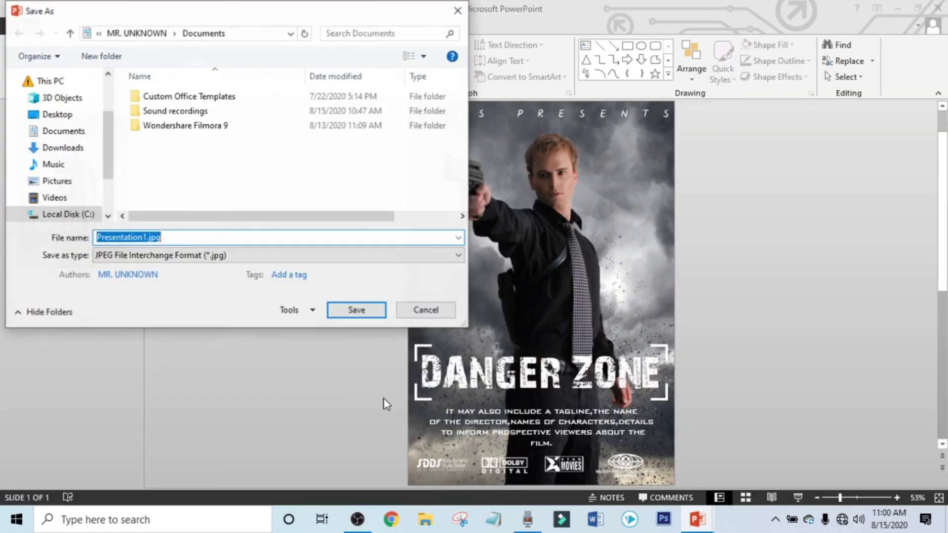
click(69, 182)
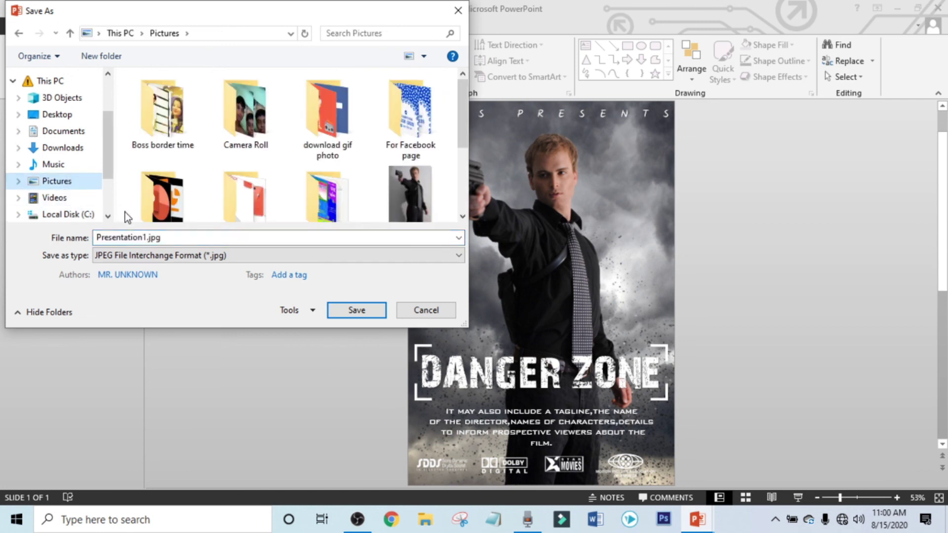
text(poster manipulaiton)
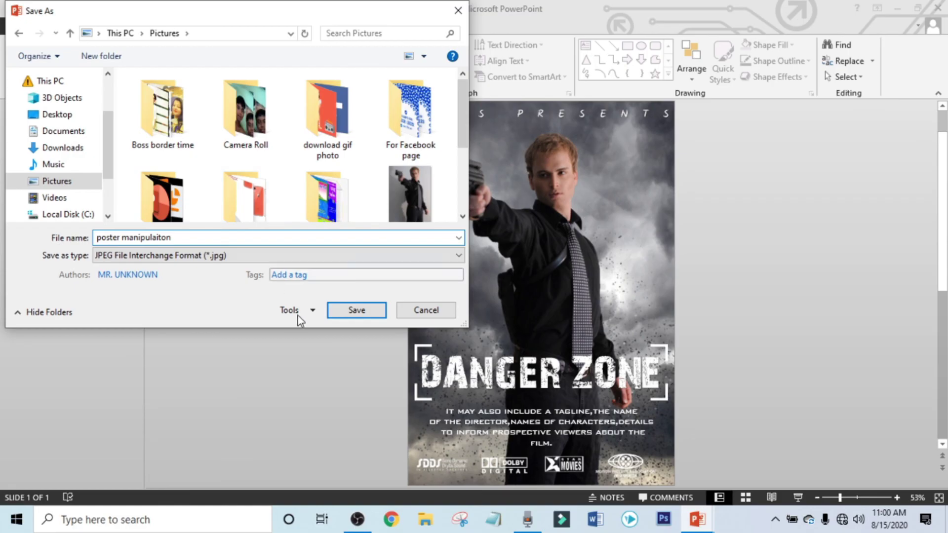
click(345, 311)
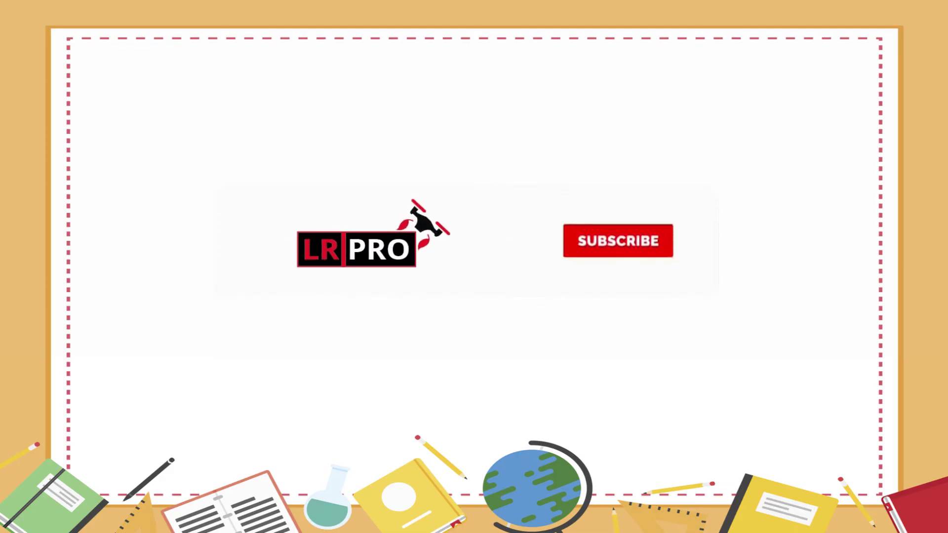